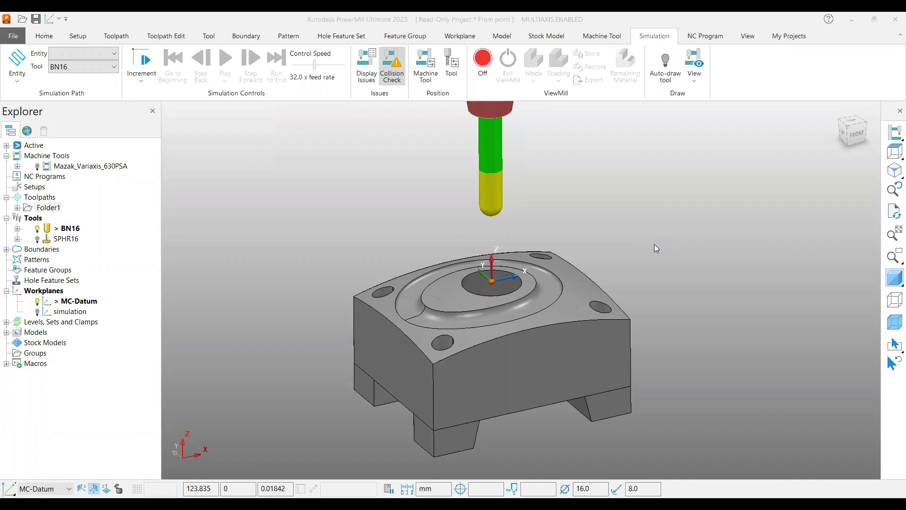
# - Start dynamic sectioning of the model and set the section axis to Y
pyautogui.keyDown('shift'); pyautogui.moveTo(505, 369); pyautogui.dragTo(527, 343, button='middle'); pyautogui.keyUp('shift')
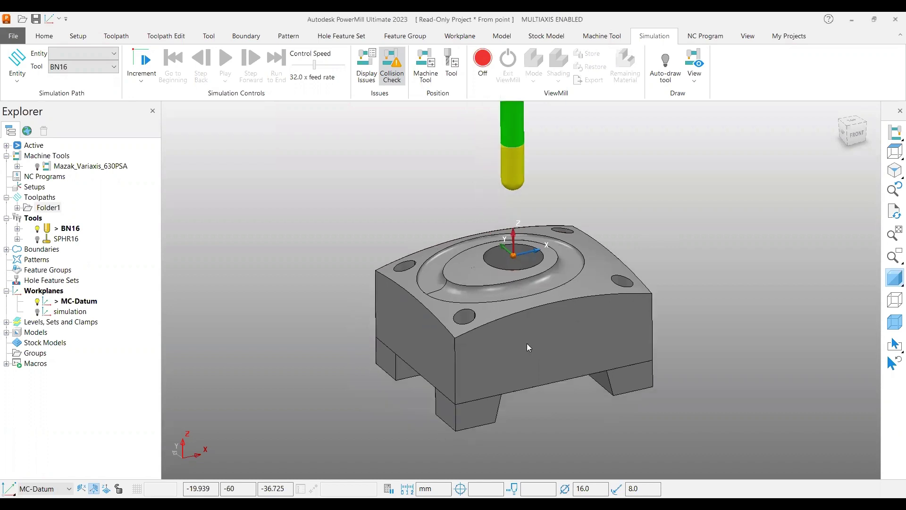
pyautogui.scroll(2, 527, 333)
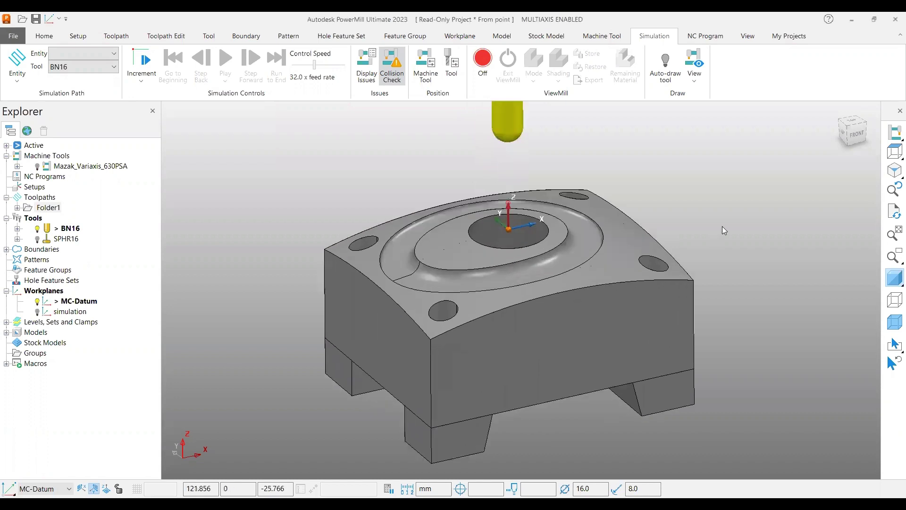
pyautogui.click(747, 37)
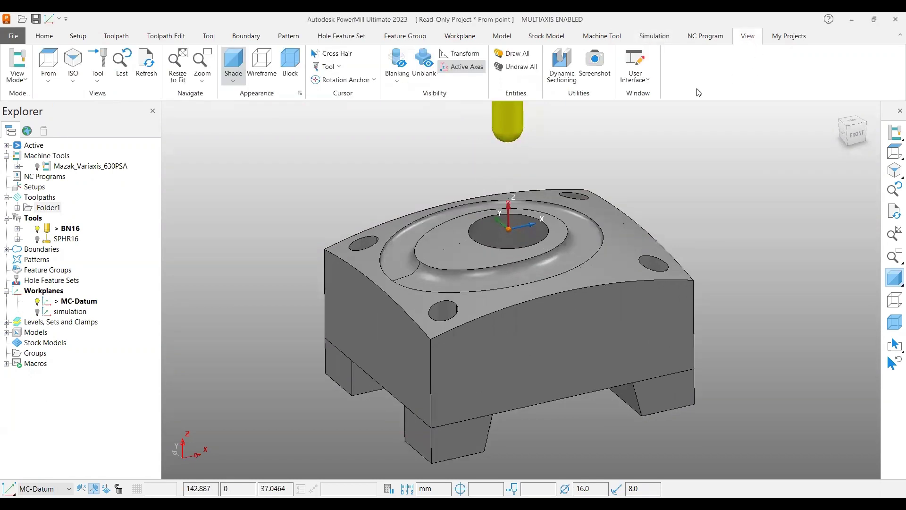
pyautogui.click(561, 71)
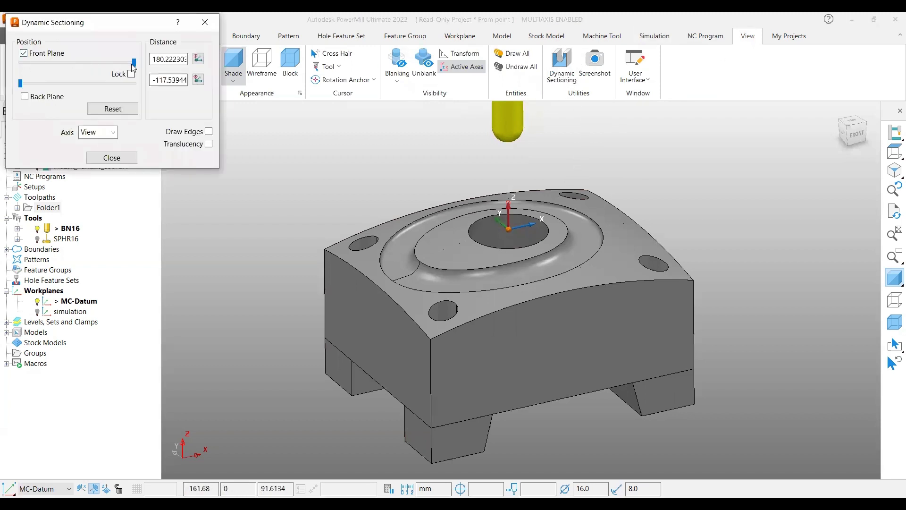
pyautogui.moveTo(131, 63); pyautogui.dragTo(134, 63)
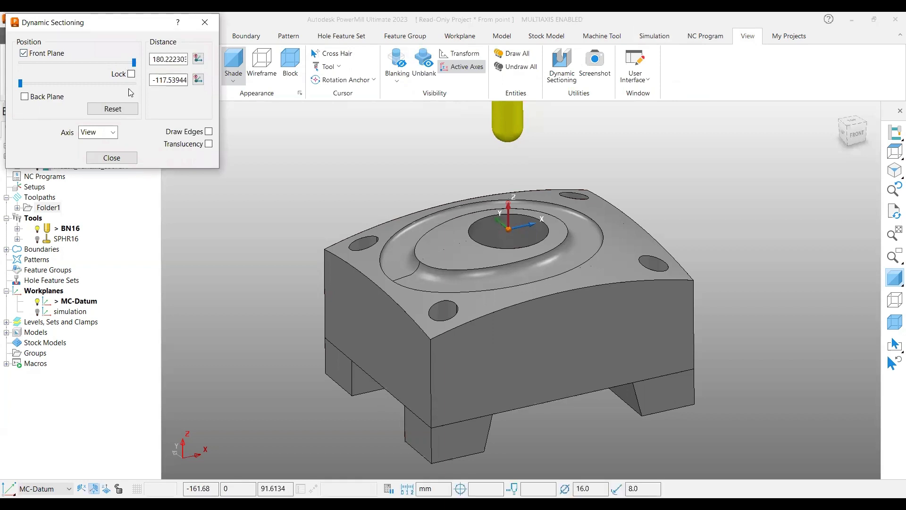
pyautogui.click(106, 131)
pyautogui.click(94, 163)
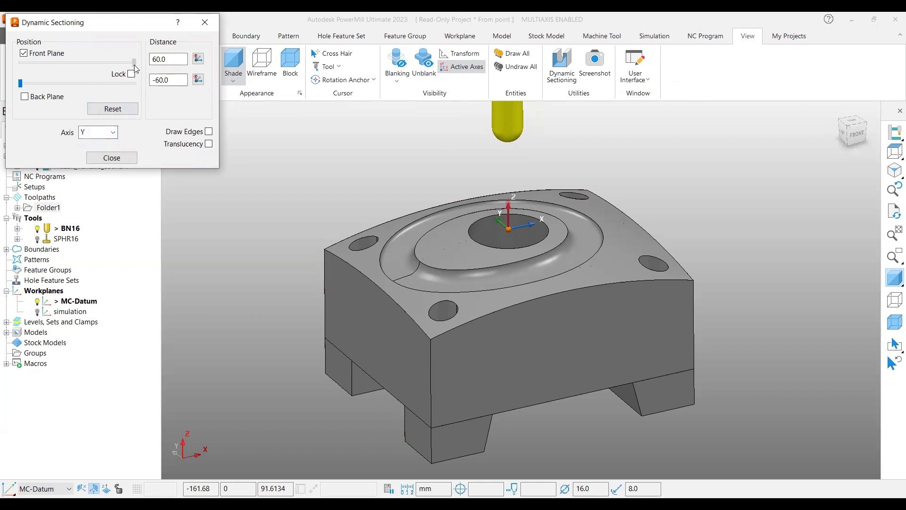
# - Move the front section plane to 0.0, inspect the tapered central hole from inside, and close the sectioning
pyautogui.moveTo(134, 69); pyautogui.dragTo(104, 64)
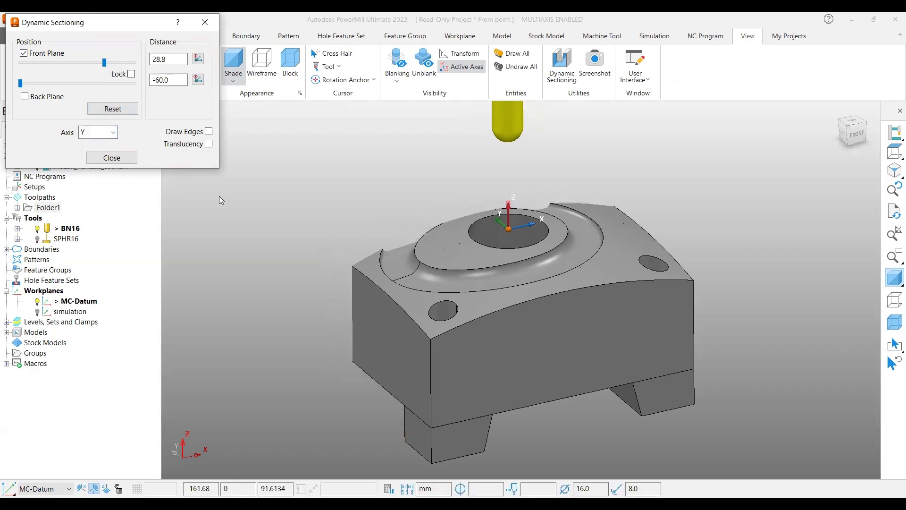
pyautogui.moveTo(305, 259); pyautogui.dragTo(586, 277, button='middle')
pyautogui.scroll(3, 540, 307)
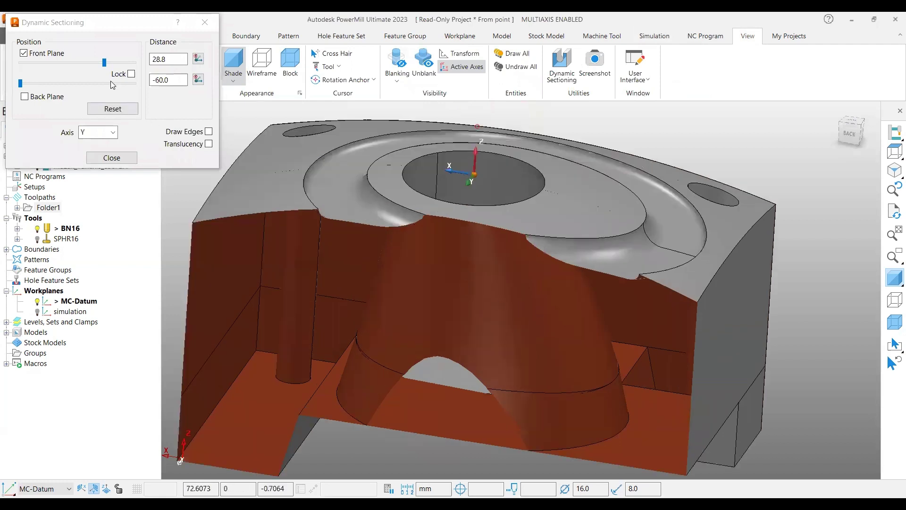
pyautogui.moveTo(105, 64); pyautogui.dragTo(77, 63)
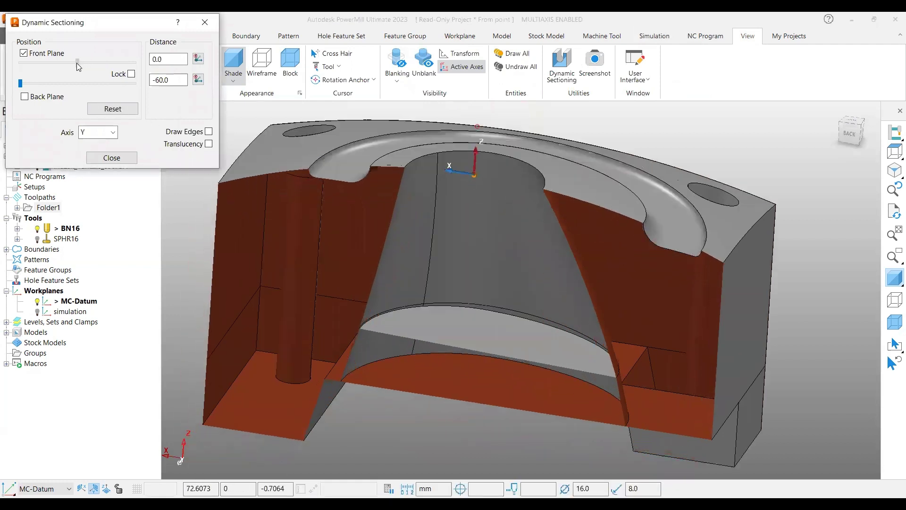
pyautogui.moveTo(510, 262); pyautogui.dragTo(474, 253, button='middle')
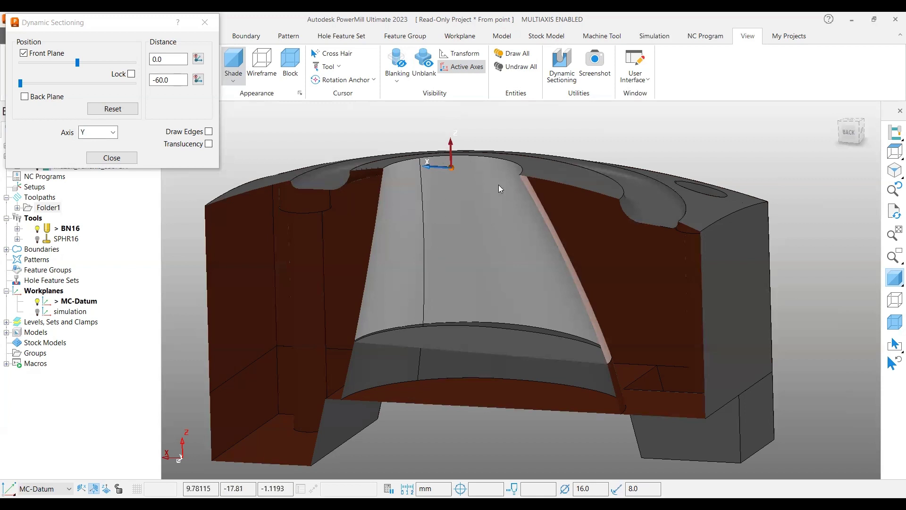
pyautogui.click(112, 158)
pyautogui.moveTo(530, 336); pyautogui.dragTo(421, 226, button='middle')
pyautogui.keyDown('shift'); pyautogui.moveTo(514, 284); pyautogui.dragTo(488, 254, button='middle'); pyautogui.keyUp('shift')
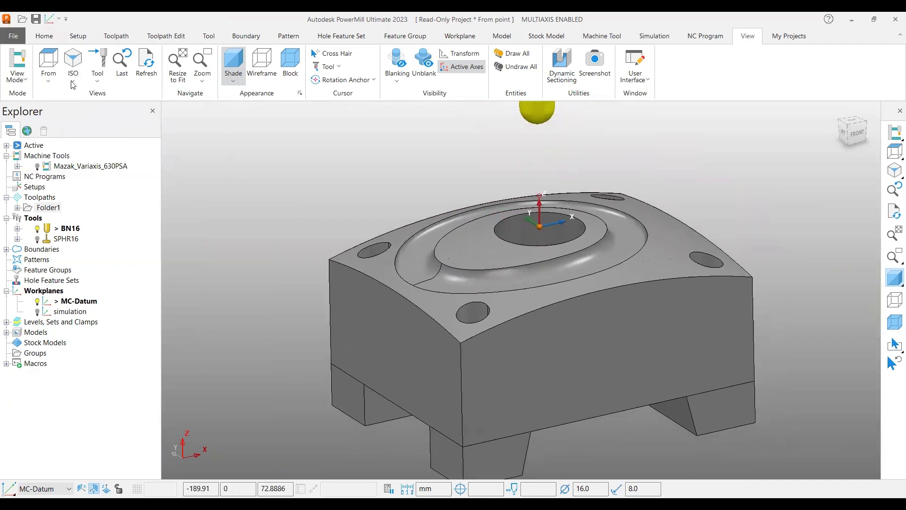
# - Create a new toolpath using the Surface Finishing strategy
pyautogui.click(44, 36)
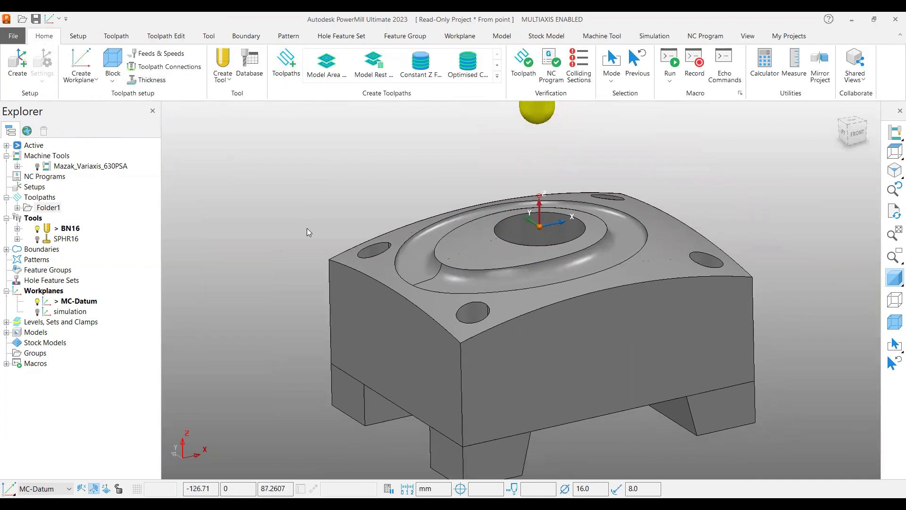
pyautogui.click(286, 71)
pyautogui.click(207, 298)
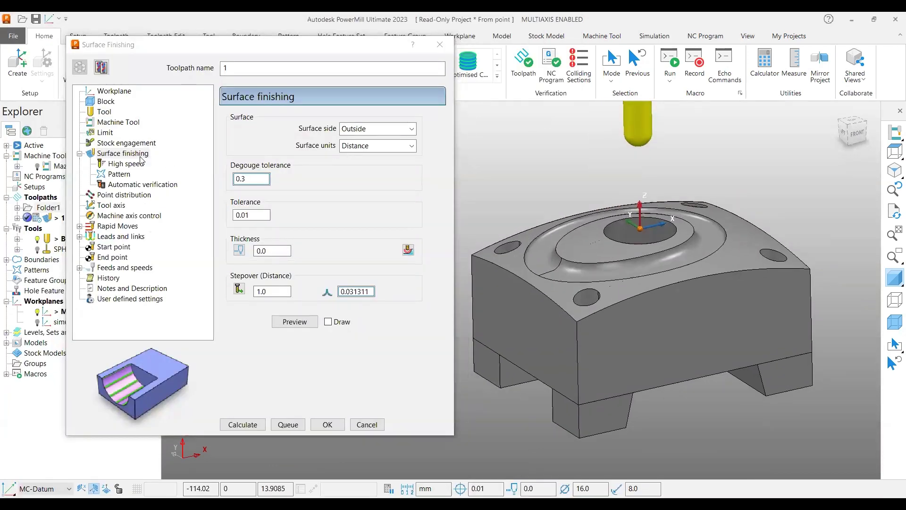
# - Check the toolpath's tool definition and compare the minimum Z limit with the lower edge of the central hole
pyautogui.click(102, 112)
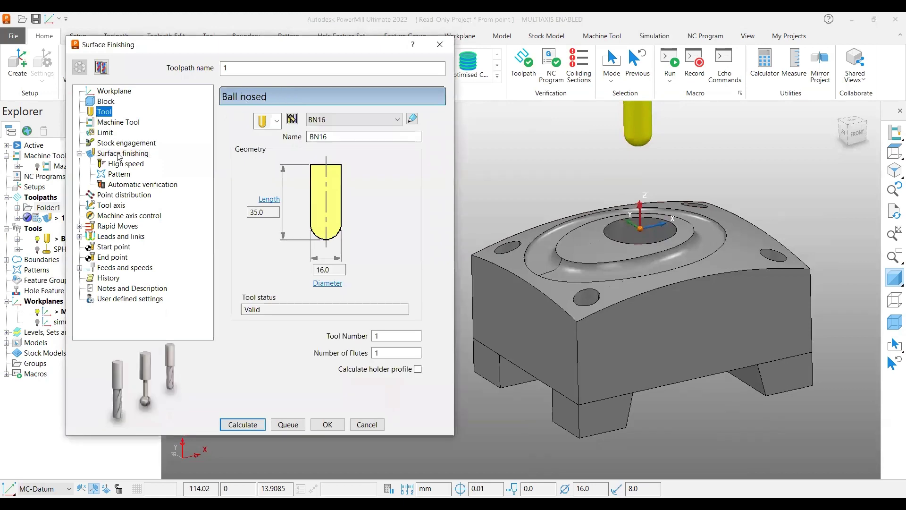
pyautogui.click(106, 133)
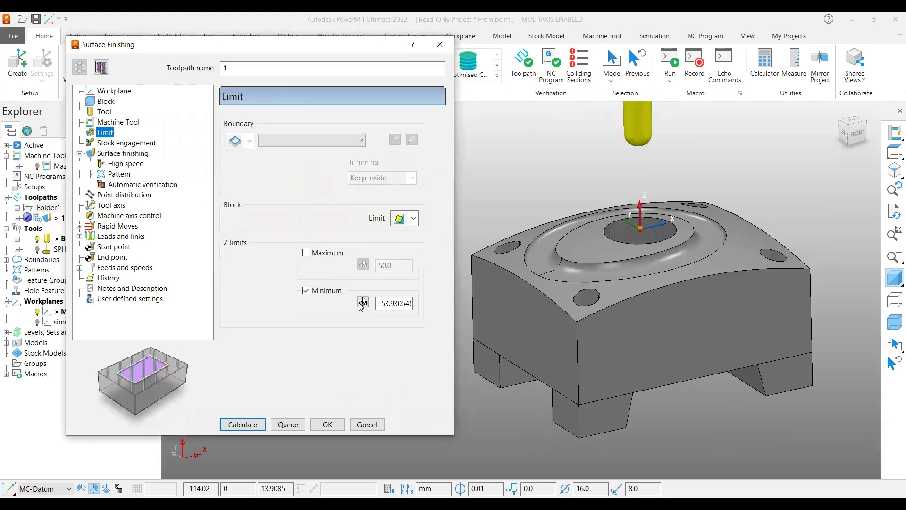
pyautogui.moveTo(600, 289); pyautogui.dragTo(645, 239, button='middle')
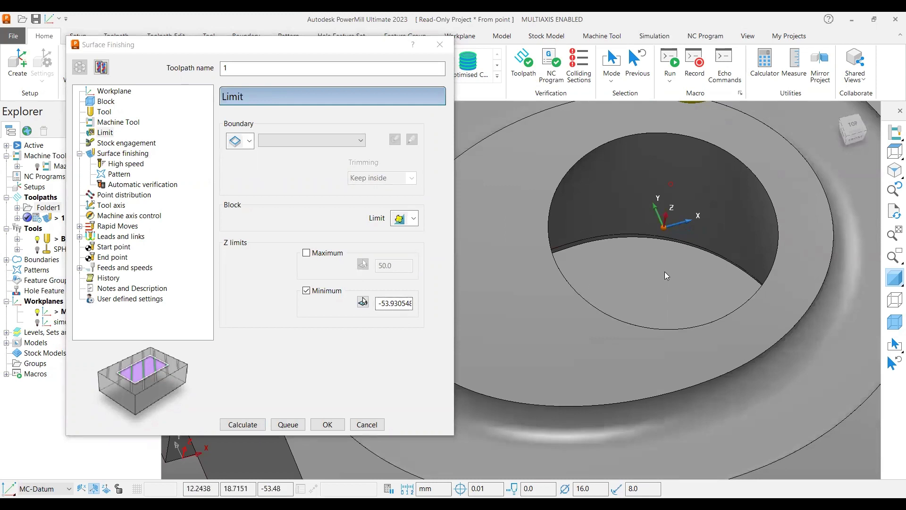
pyautogui.moveTo(659, 266)
pyautogui.mouseDown(button='middle')
pyautogui.moveTo(613, 259)
pyautogui.moveTo(621, 222)
pyautogui.moveTo(655, 251)
pyautogui.mouseUp(button='middle')
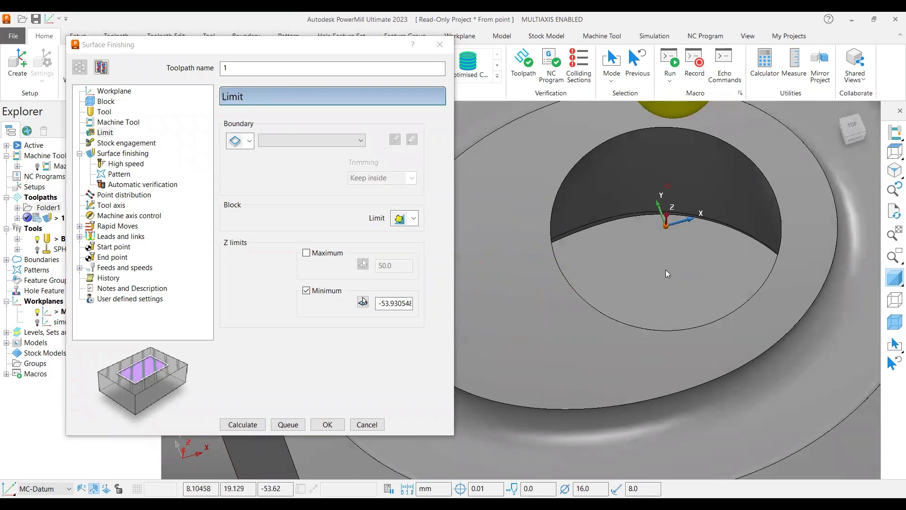
pyautogui.click(380, 305)
# - Preview the surface finishing passes on the tapered central hole surface and display the model in wireframe
pyautogui.click(121, 154)
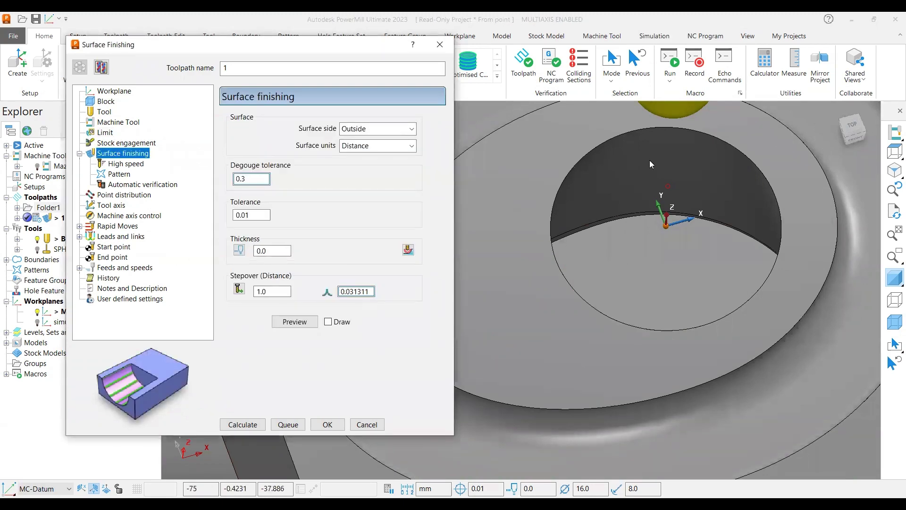
pyautogui.moveTo(649, 160); pyautogui.dragTo(627, 223, button='middle')
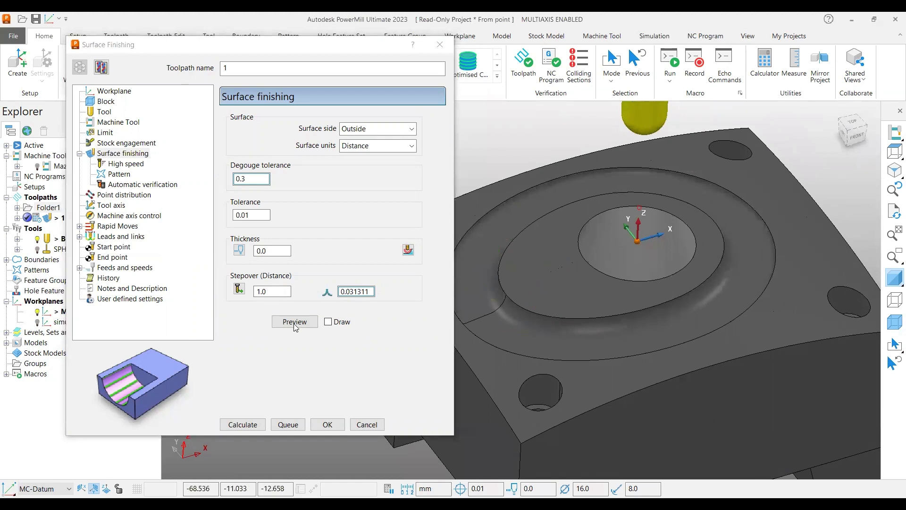
pyautogui.click(294, 321)
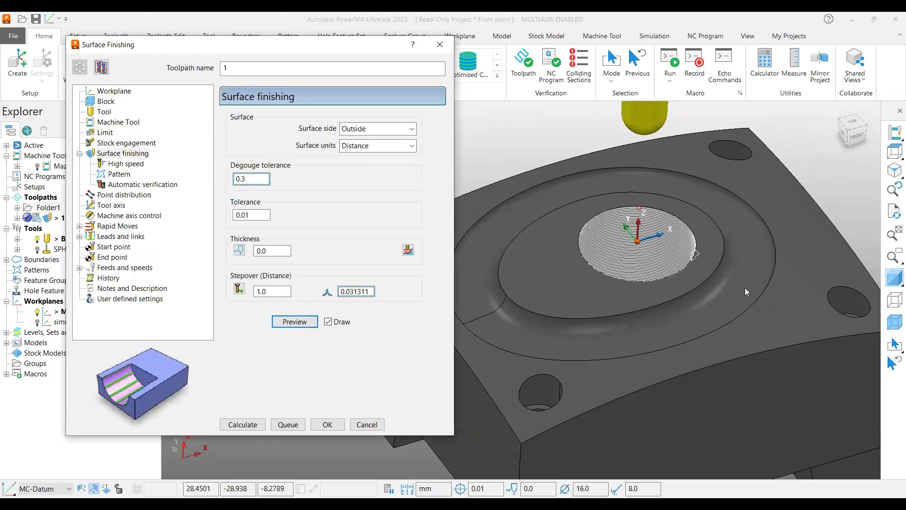
pyautogui.click(893, 302)
pyautogui.moveTo(589, 203)
pyautogui.mouseDown(button='middle')
pyautogui.moveTo(576, 228)
pyautogui.moveTo(593, 294)
pyautogui.moveTo(591, 326)
pyautogui.moveTo(620, 317)
pyautogui.moveTo(622, 306)
pyautogui.mouseUp(button='middle')
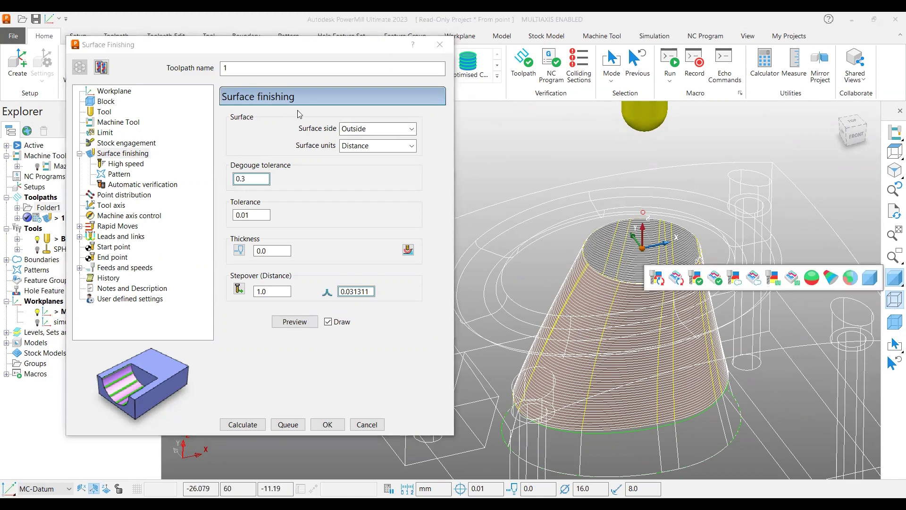
# - Review the surface side and surface units options, keeping Outside and Distance, and check the stepover value
pyautogui.click(365, 133)
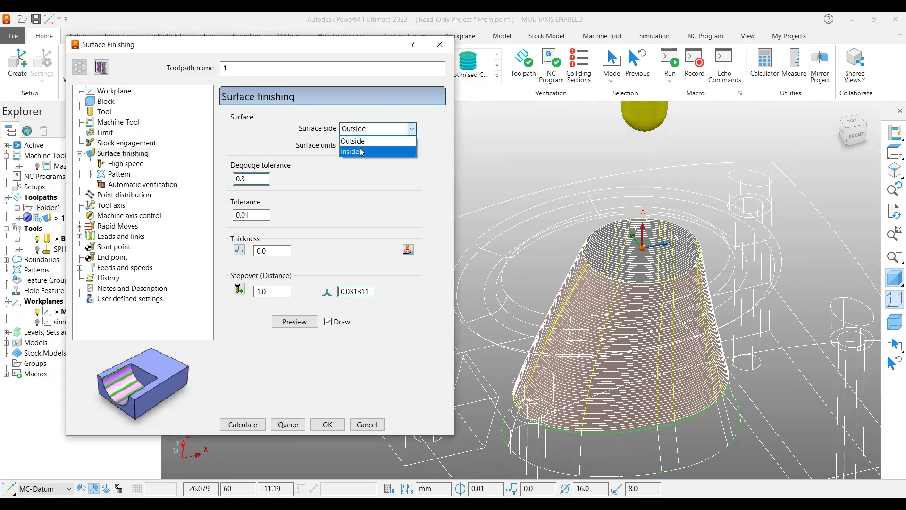
pyautogui.click(352, 115)
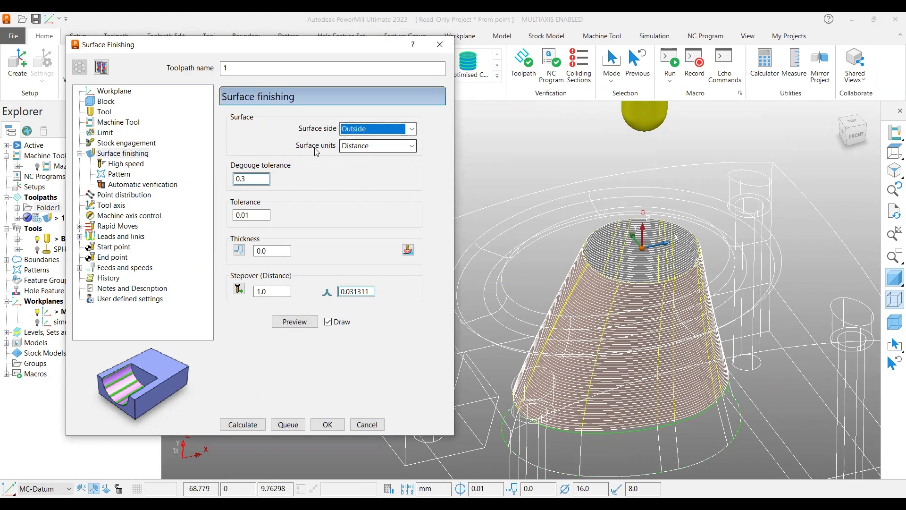
pyautogui.click(352, 147)
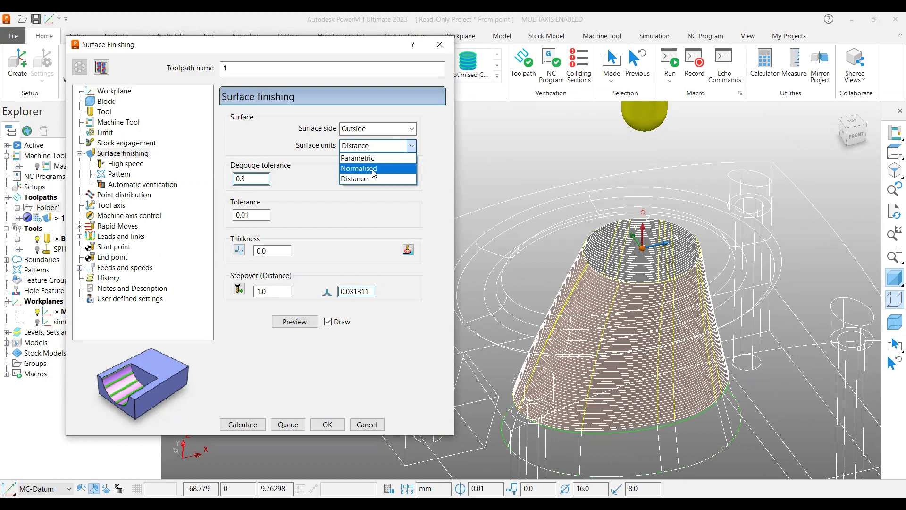
pyautogui.click(300, 162)
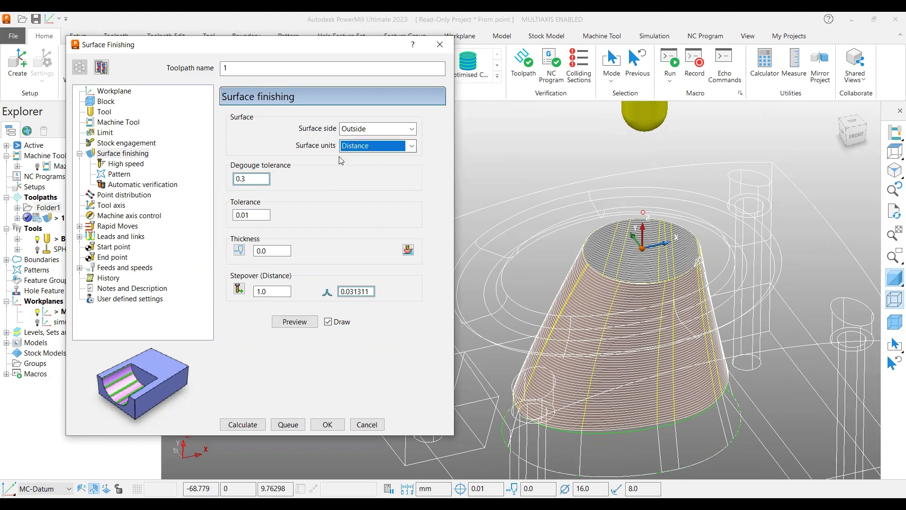
pyautogui.doubleClick(267, 290)
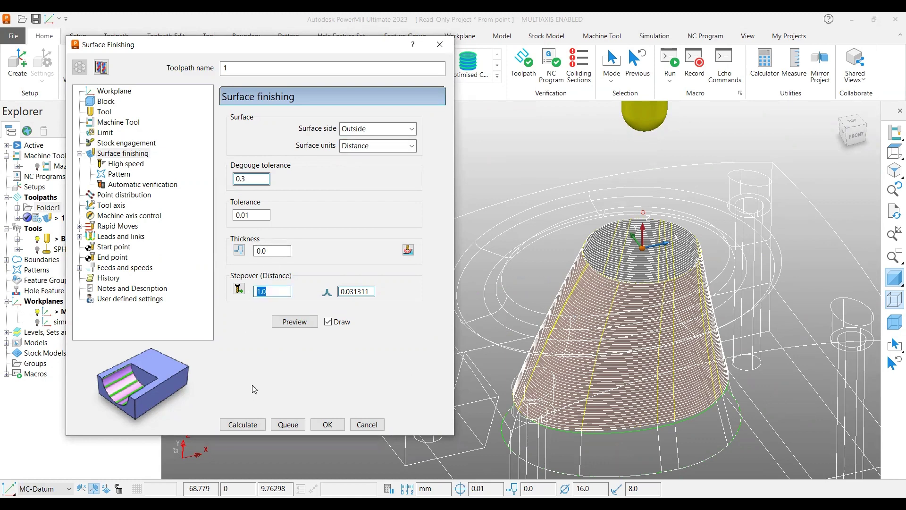
# - Try the U pattern direction and preview the resulting passes on the central hole surface
pyautogui.click(119, 174)
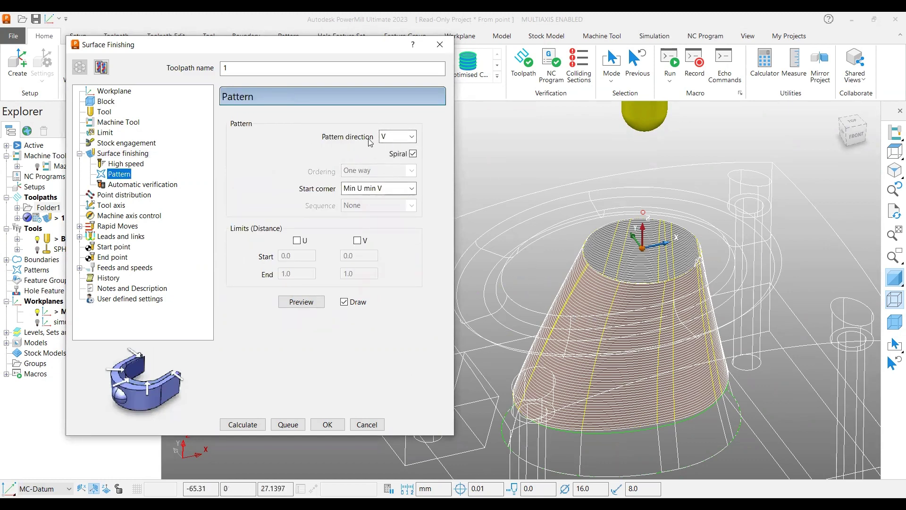
pyautogui.click(391, 150)
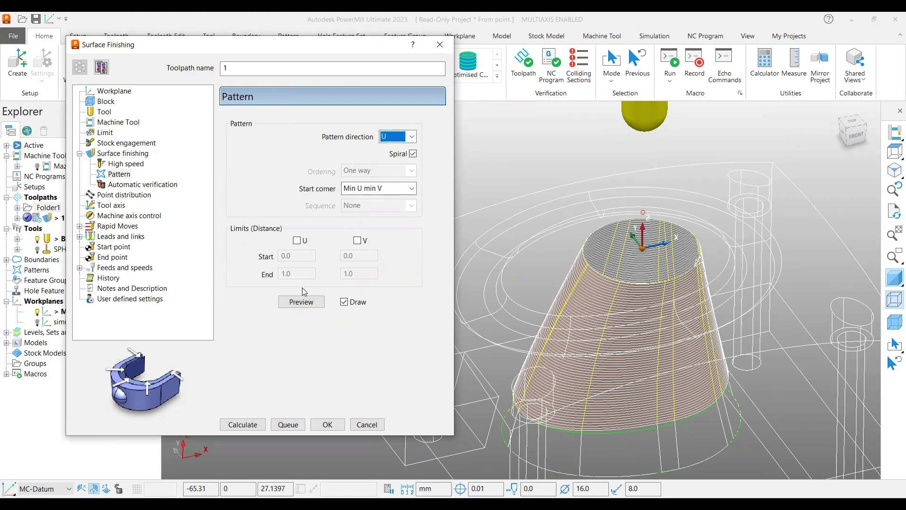
pyautogui.click(305, 306)
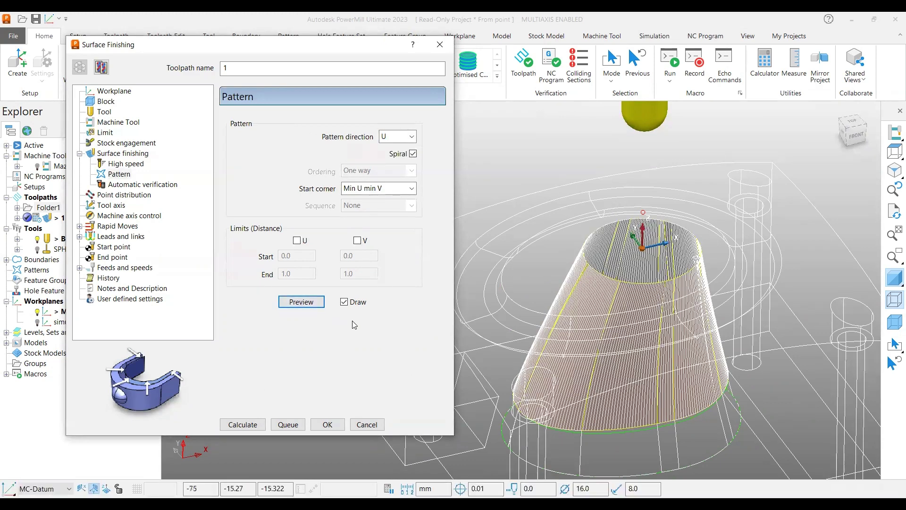
pyautogui.scroll(2, 610, 314)
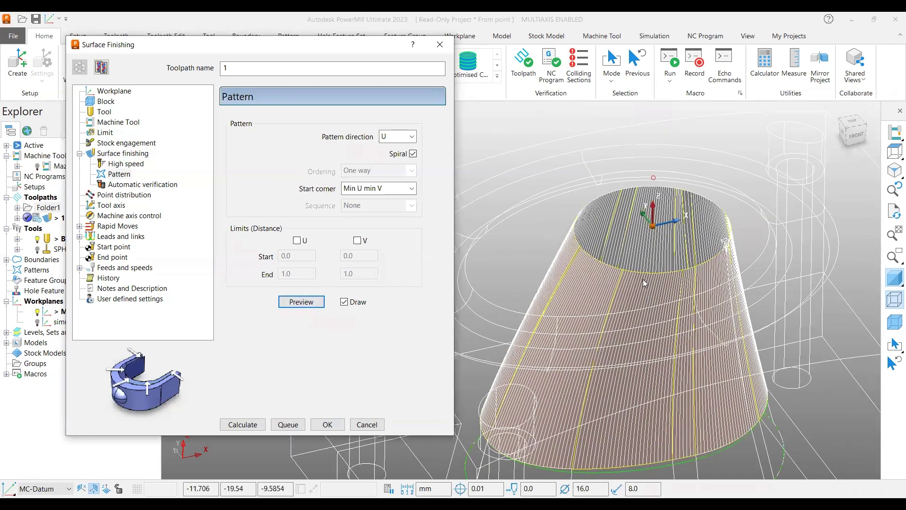
# - Set the pattern direction to V and refresh the preview of the passes
pyautogui.click(395, 137)
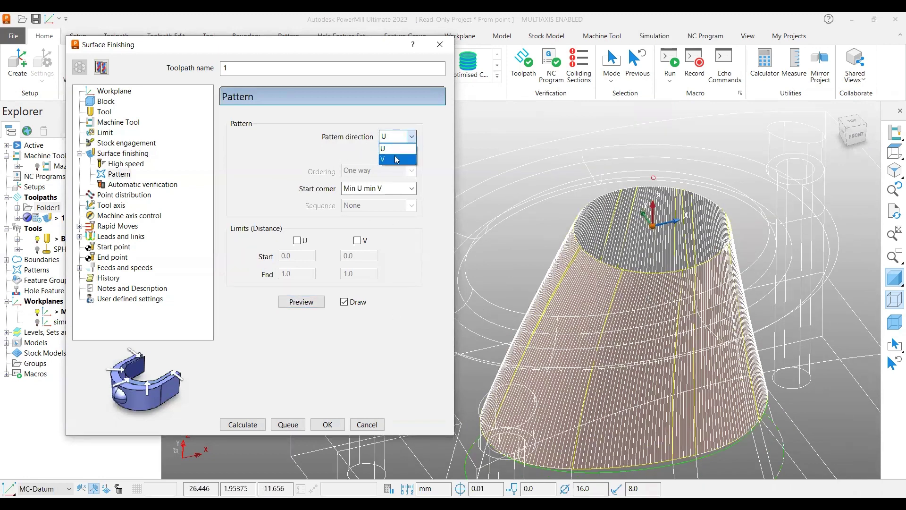
pyautogui.click(397, 160)
pyautogui.click(301, 302)
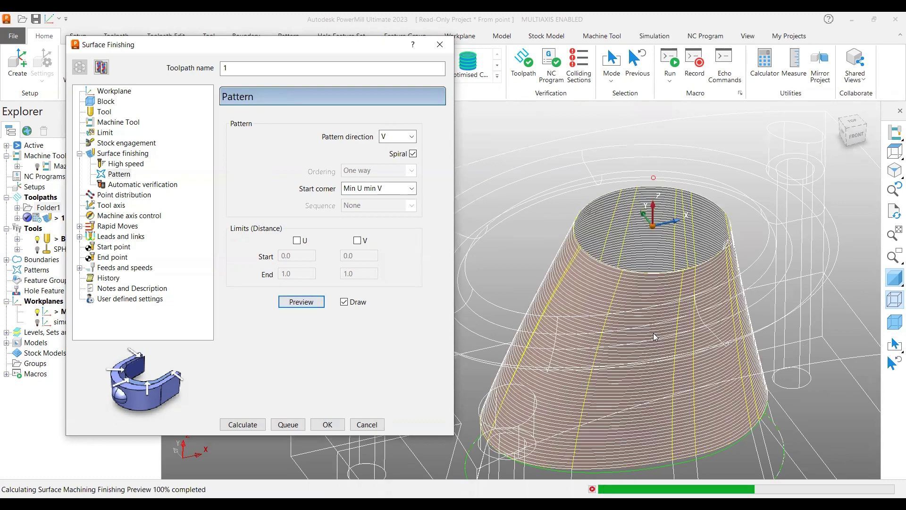
# - Review the start corner options, keeping Min U min V, and open the tool axis settings
pyautogui.click(372, 188)
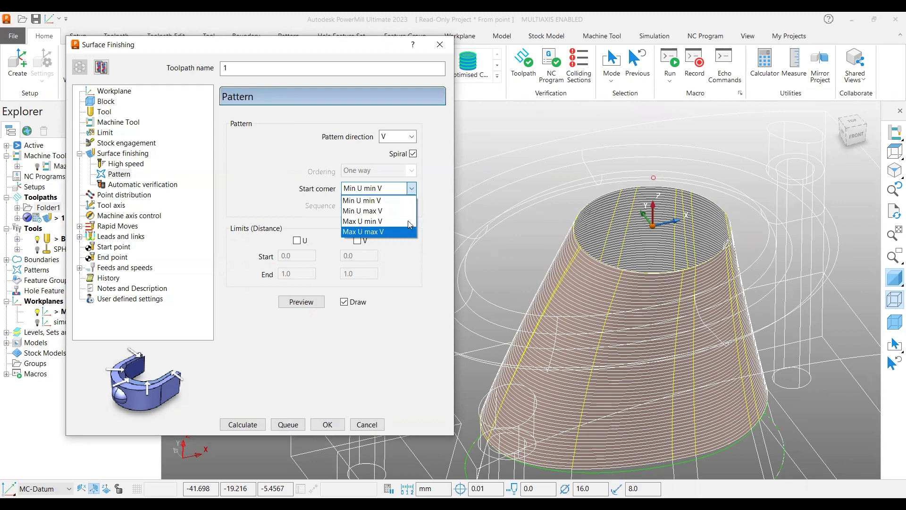
pyautogui.click(260, 193)
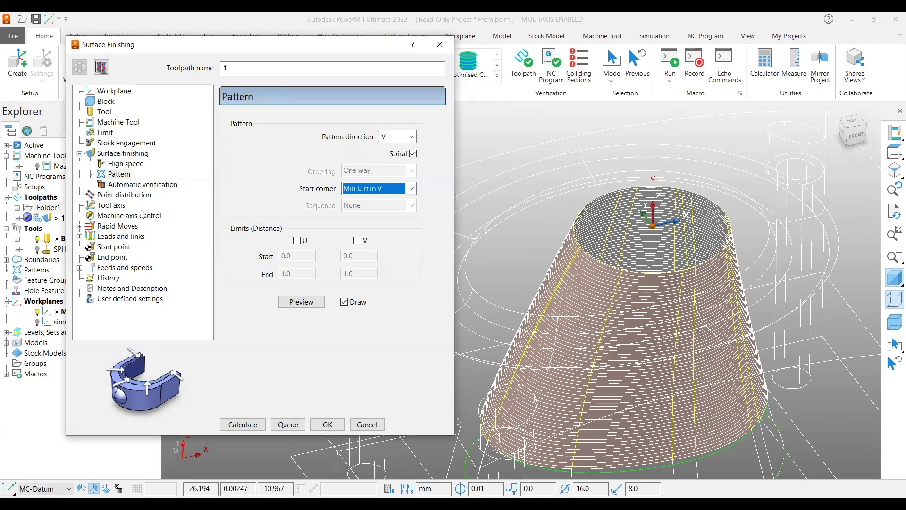
pyautogui.click(114, 207)
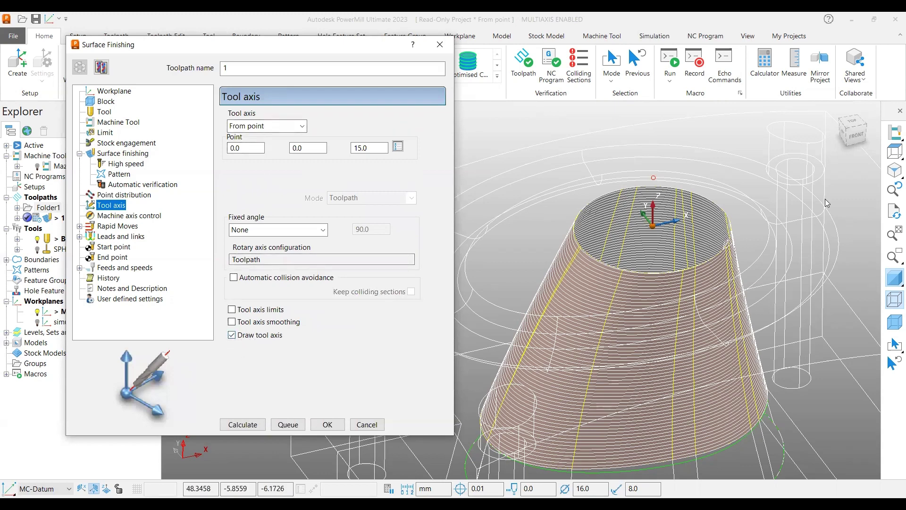
# - Examine in the front view where the From point tool axis origin lies relative to the datum and the hole surface
pyautogui.click(857, 136)
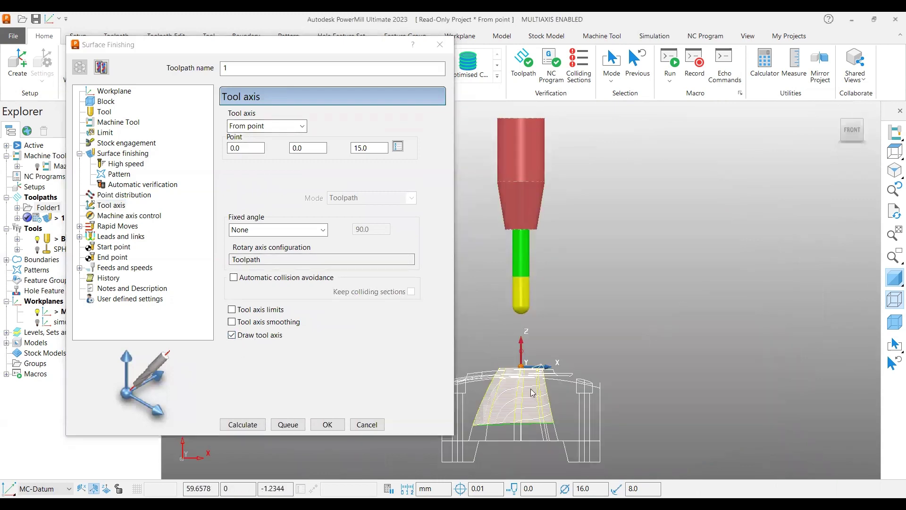
pyautogui.scroll(2, 510, 325)
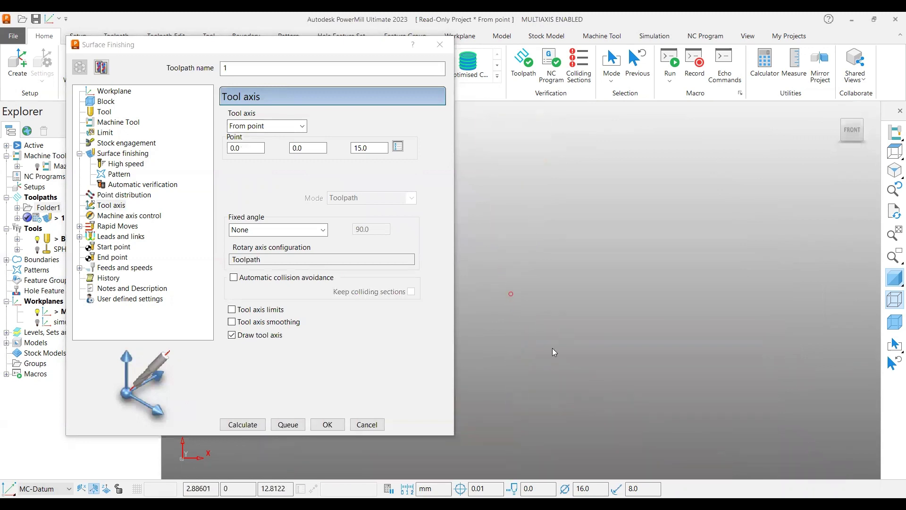
pyautogui.keyDown('shift'); pyautogui.moveTo(623, 270); pyautogui.dragTo(642, 190, button='middle'); pyautogui.keyUp('shift')
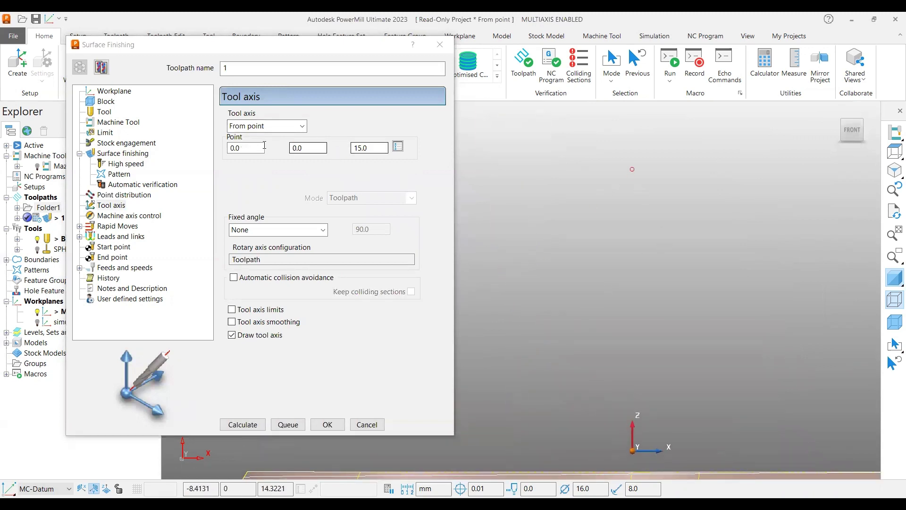
pyautogui.click(368, 148)
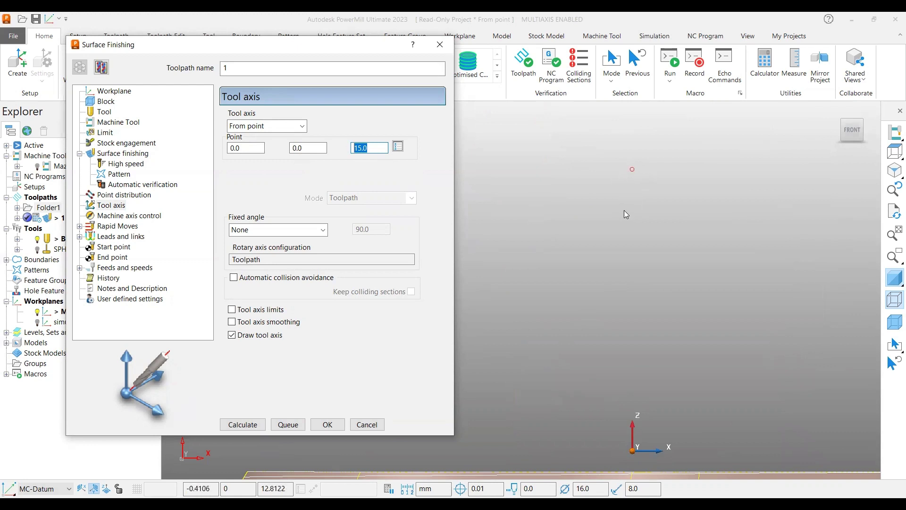
pyautogui.scroll(-3, 610, 403)
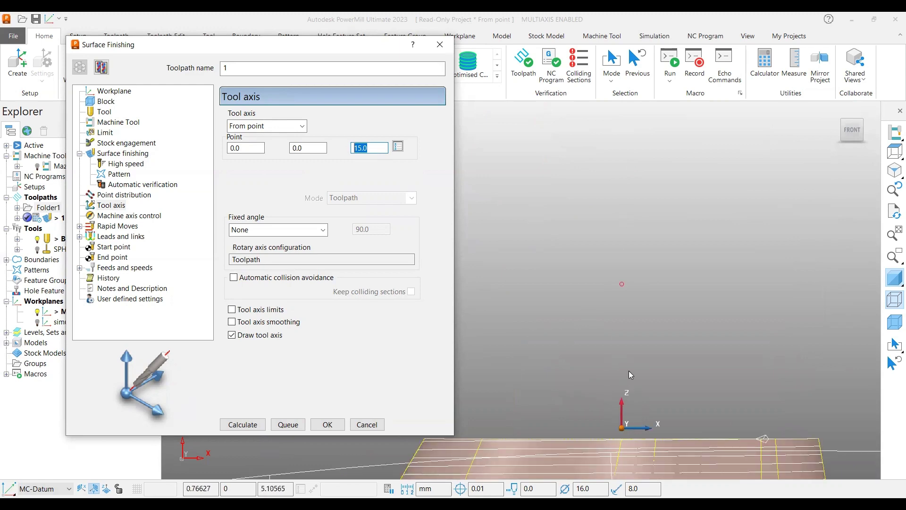
pyautogui.scroll(-3, 616, 248)
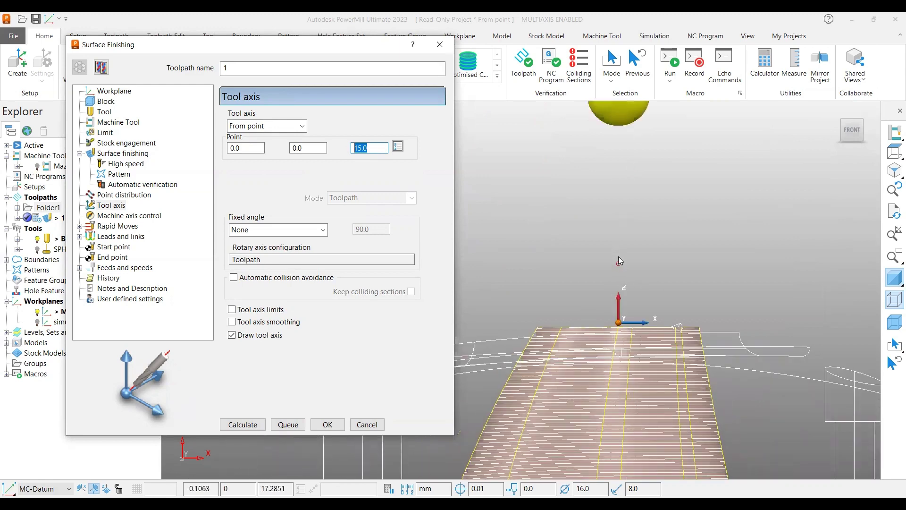
pyautogui.scroll(-4, 627, 293)
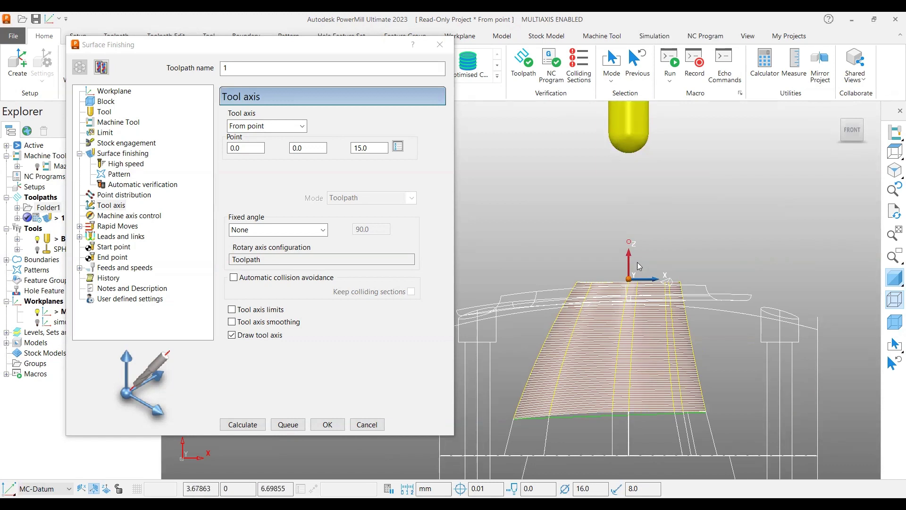
# - Calculate the surface finishing toolpath, close its settings, and turn off the model shading to inspect the passes from the front
pyautogui.click(231, 426)
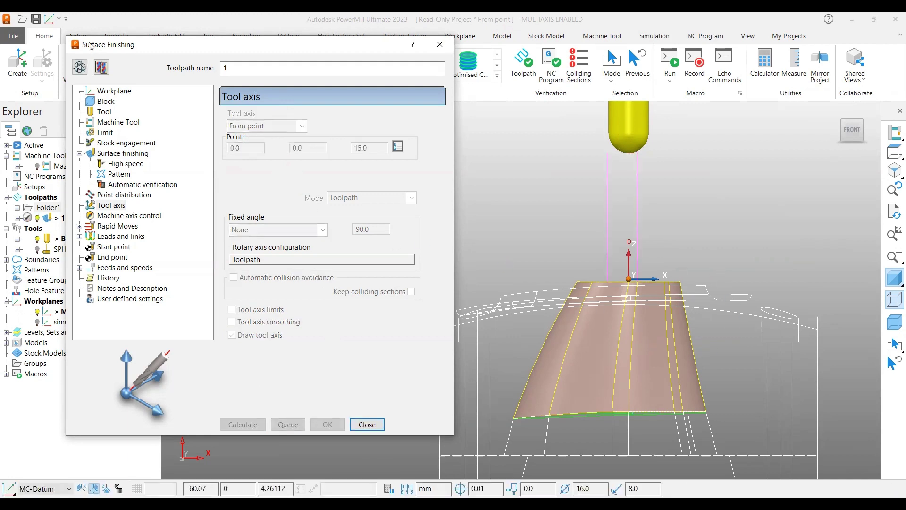
pyautogui.click(369, 427)
pyautogui.moveTo(614, 283); pyautogui.dragTo(684, 203, button='middle')
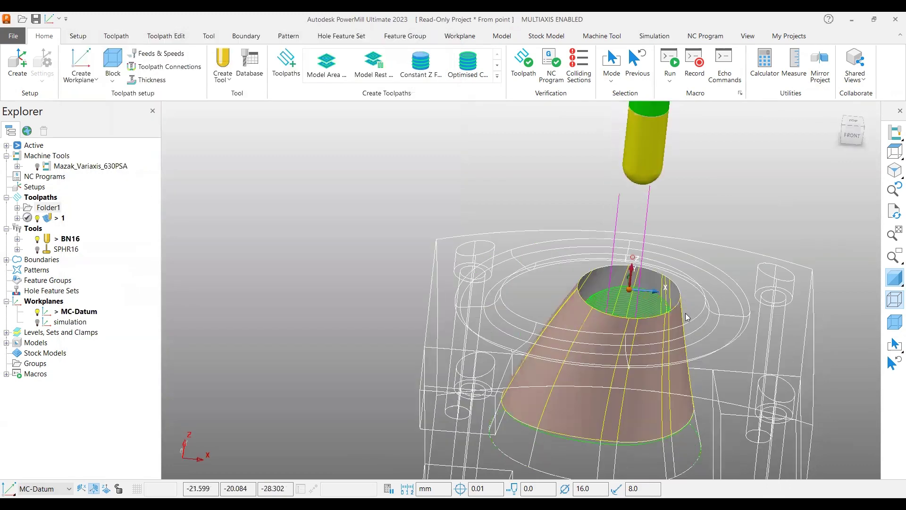
pyautogui.click(894, 280)
pyautogui.click(852, 136)
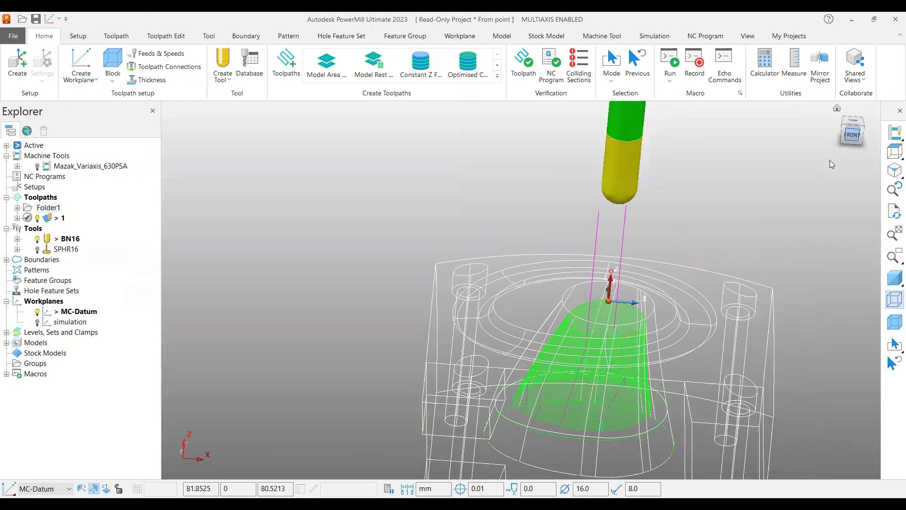
pyautogui.moveTo(553, 377); pyautogui.dragTo(502, 370, button='middle')
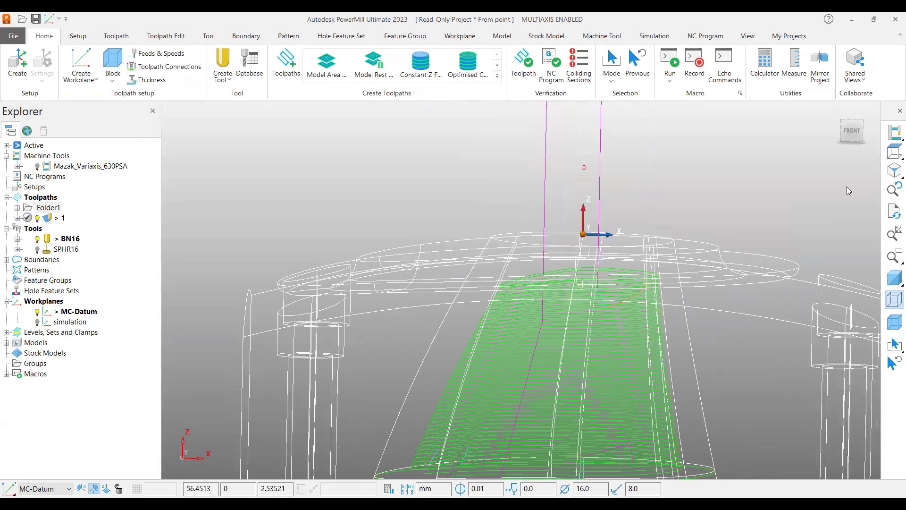
pyautogui.click(849, 136)
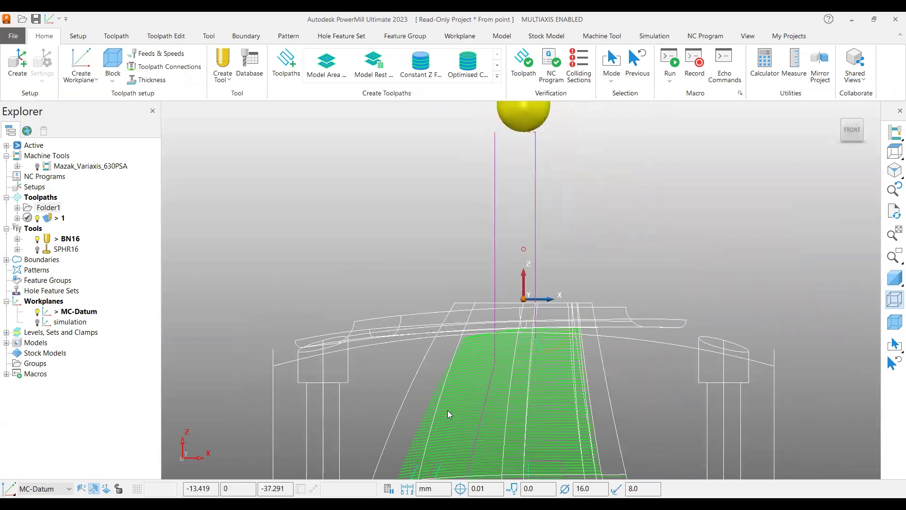
# - Simulate toolpath 1 from a picked location on each of two opposite sides of the hole to check the tool tilt
pyautogui.click(430, 413)
pyautogui.rightClick(430, 413)
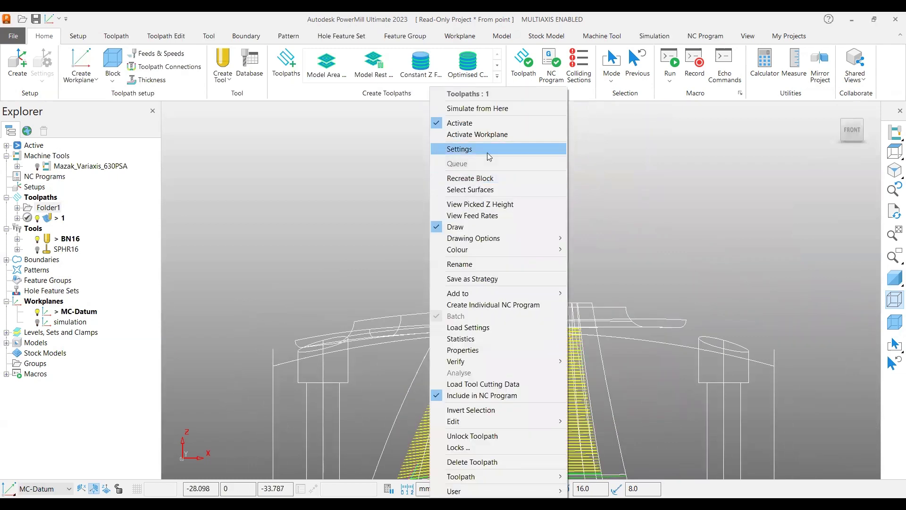
pyautogui.click(472, 108)
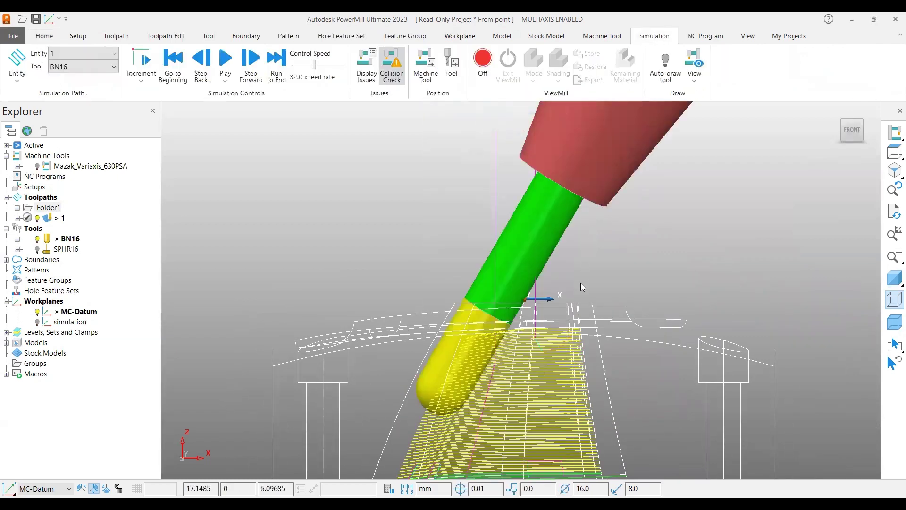
pyautogui.keyDown('shift'); pyautogui.moveTo(603, 324); pyautogui.dragTo(501, 184, button='middle'); pyautogui.keyUp('shift')
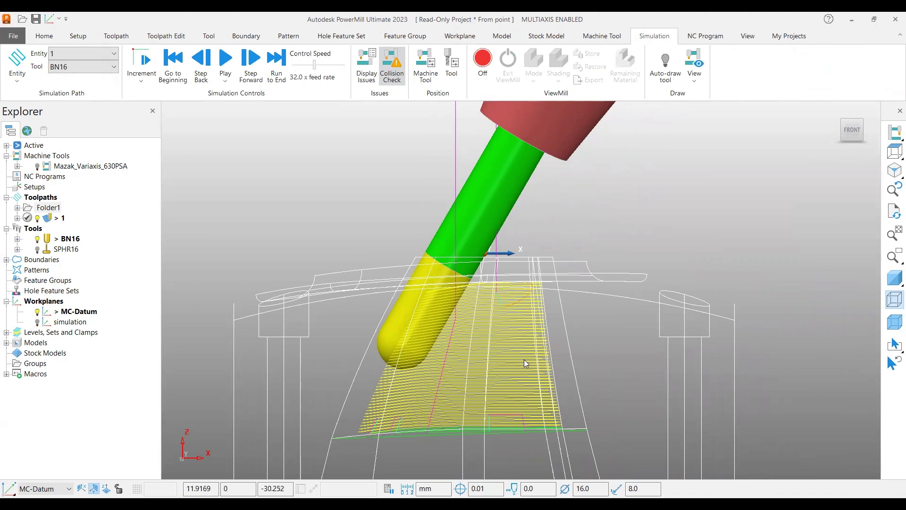
pyautogui.rightClick(525, 382)
pyautogui.click(555, 109)
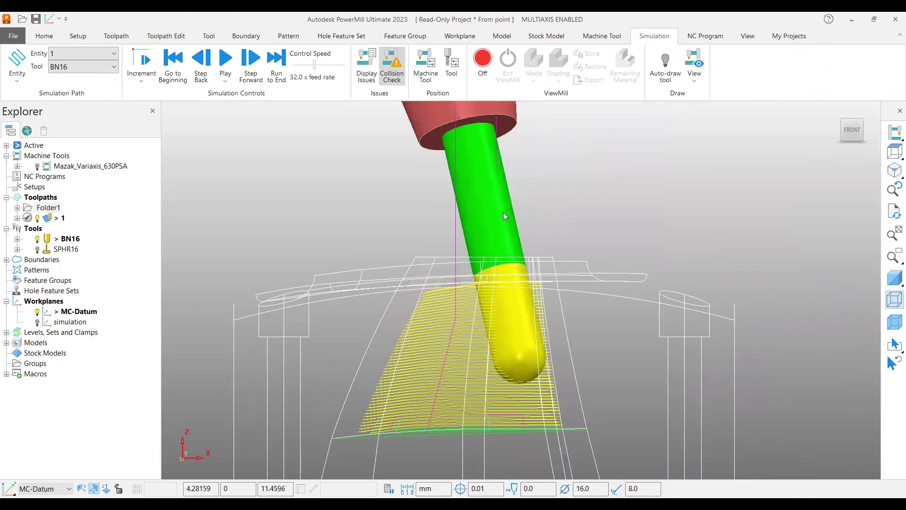
pyautogui.click(372, 208)
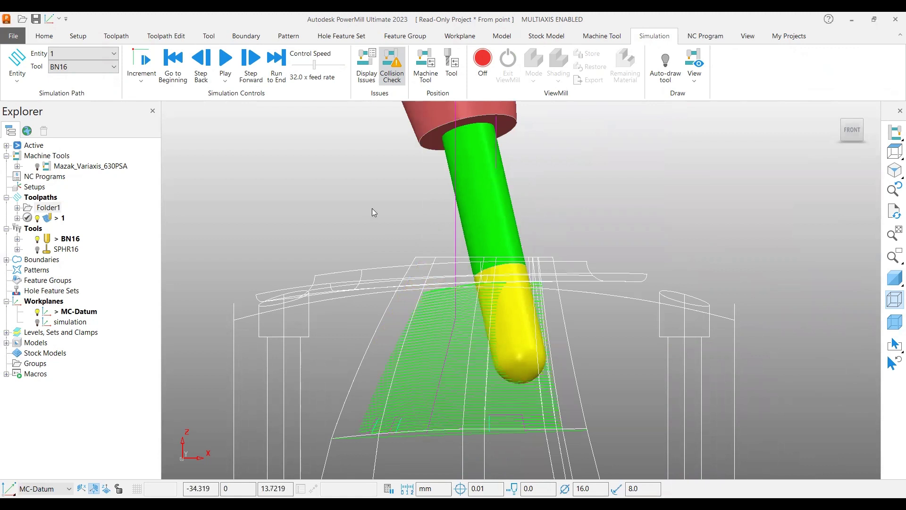
# - Simulate toolpath 1 from its start and play the simulation
pyautogui.rightClick(59, 218)
pyautogui.click(108, 123)
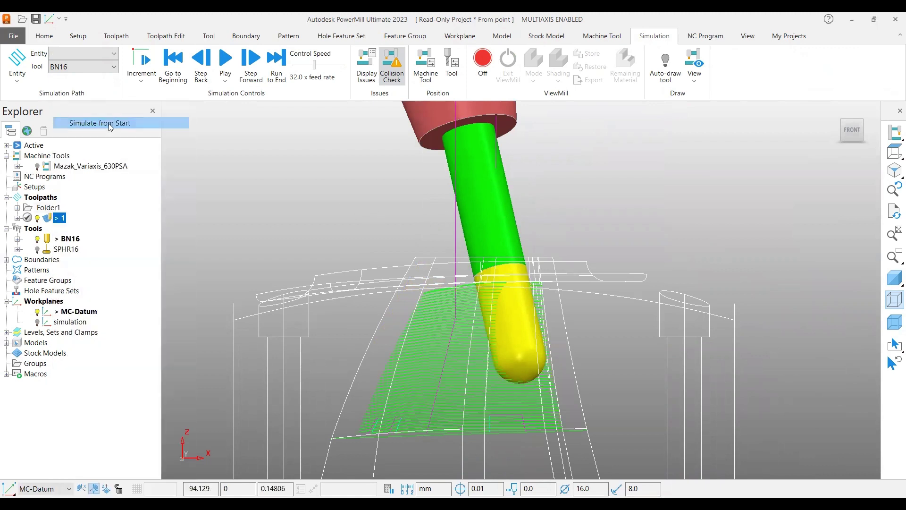
pyautogui.click(222, 63)
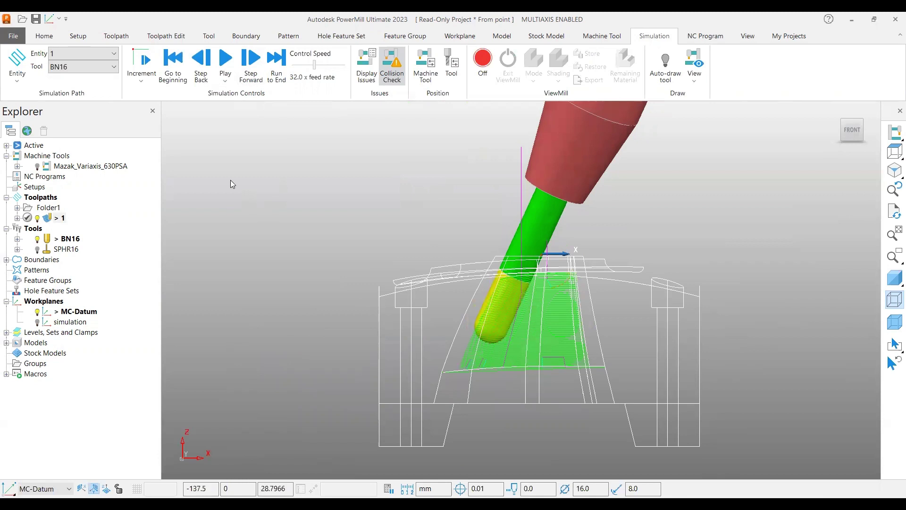
pyautogui.click(53, 40)
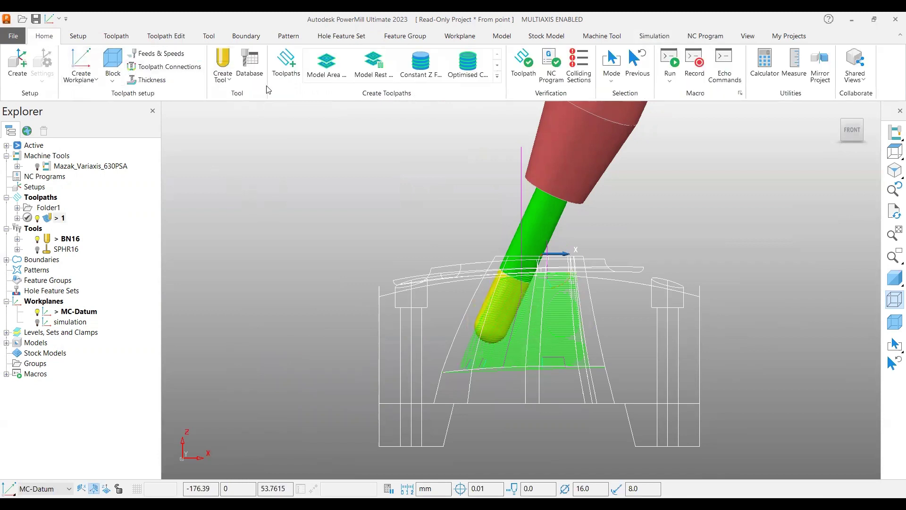
pyautogui.click(287, 64)
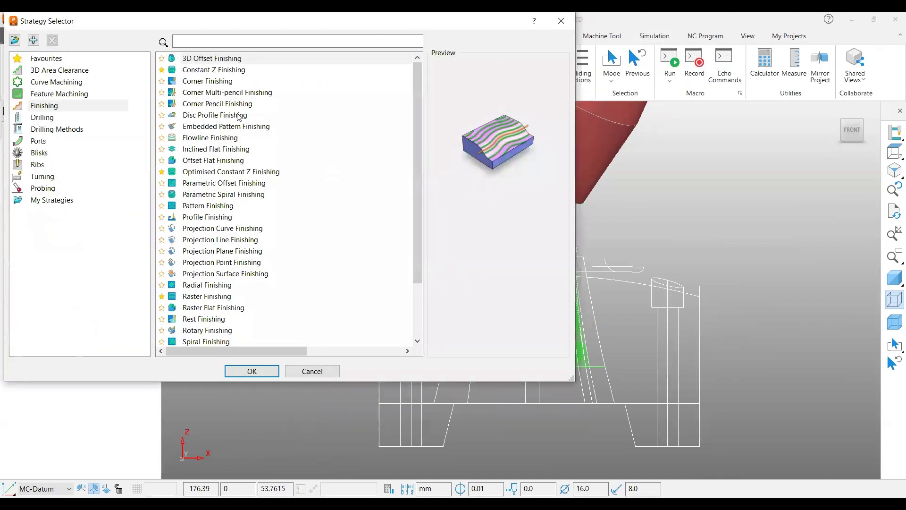
pyautogui.click(226, 71)
pyautogui.click(251, 372)
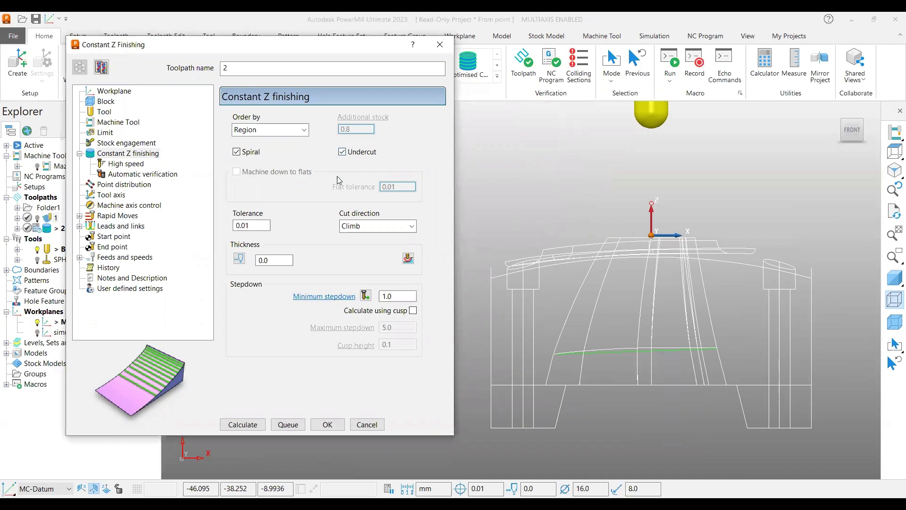
pyautogui.click(105, 132)
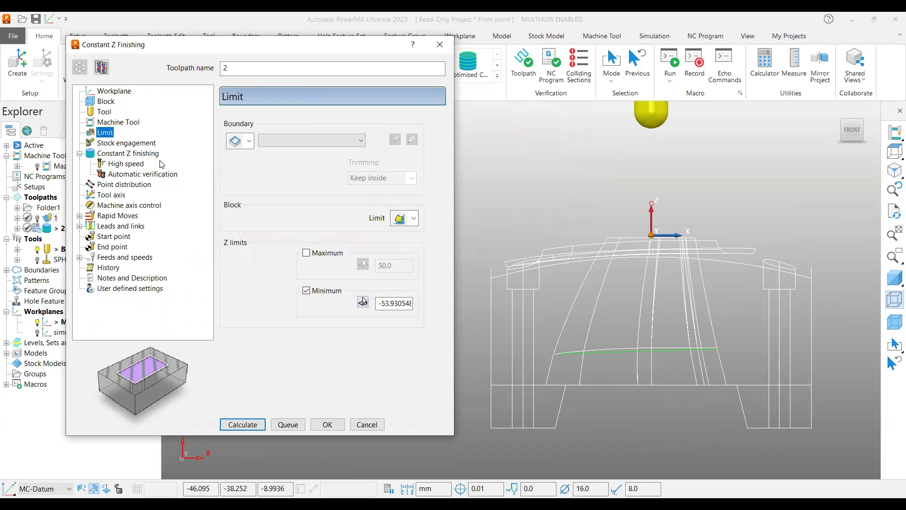
pyautogui.click(142, 154)
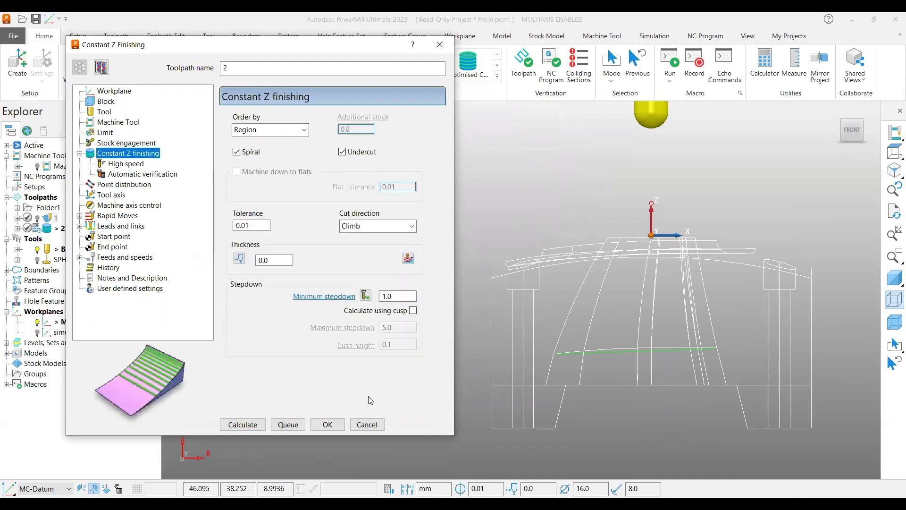
pyautogui.click(367, 424)
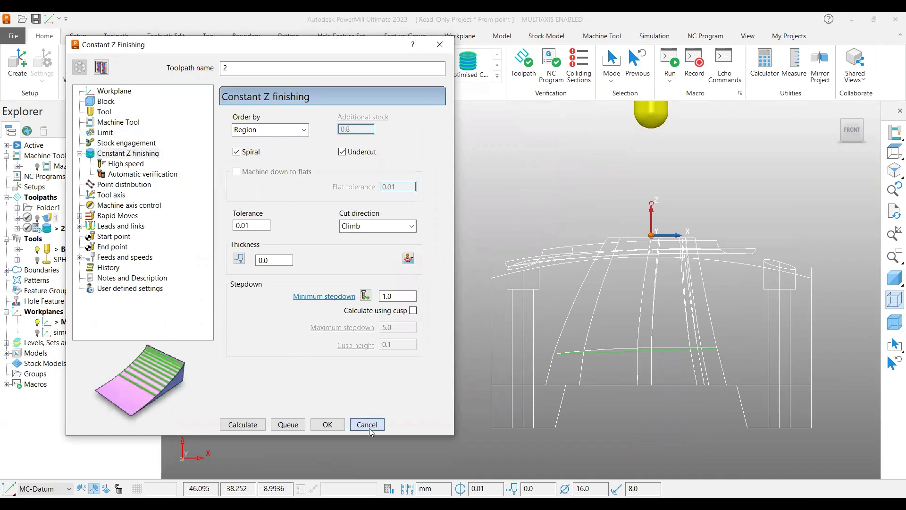
# - Activate the existing Constant Z finishing toolpath in Folder1 and open its settings for editing
pyautogui.click(17, 208)
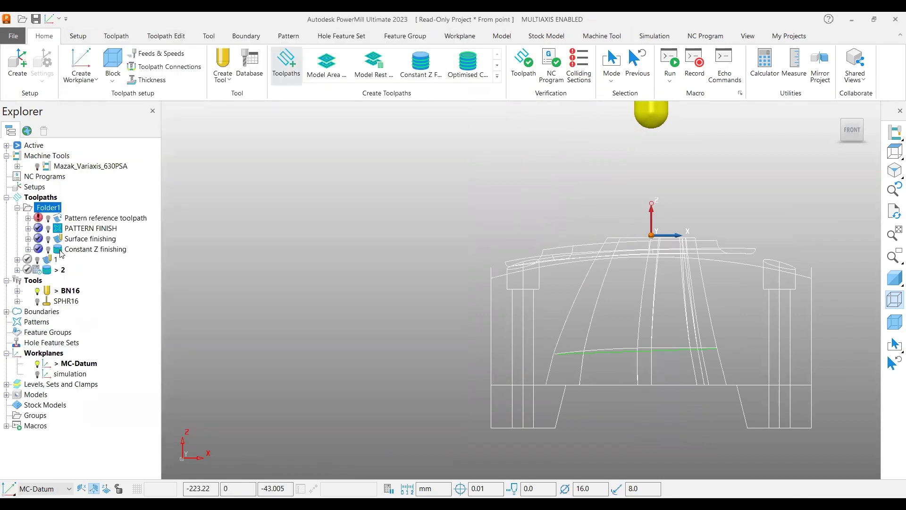
pyautogui.doubleClick(91, 250)
pyautogui.rightClick(92, 255)
pyautogui.click(120, 164)
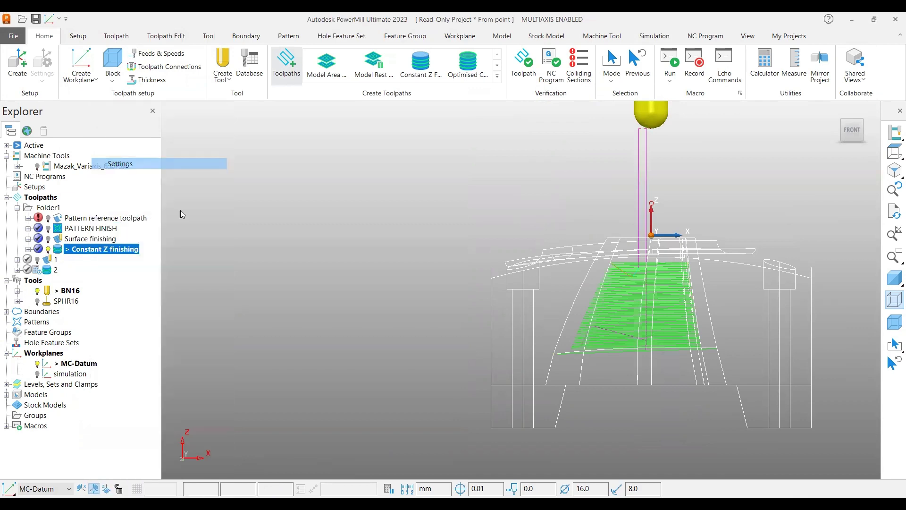
pyautogui.click(80, 68)
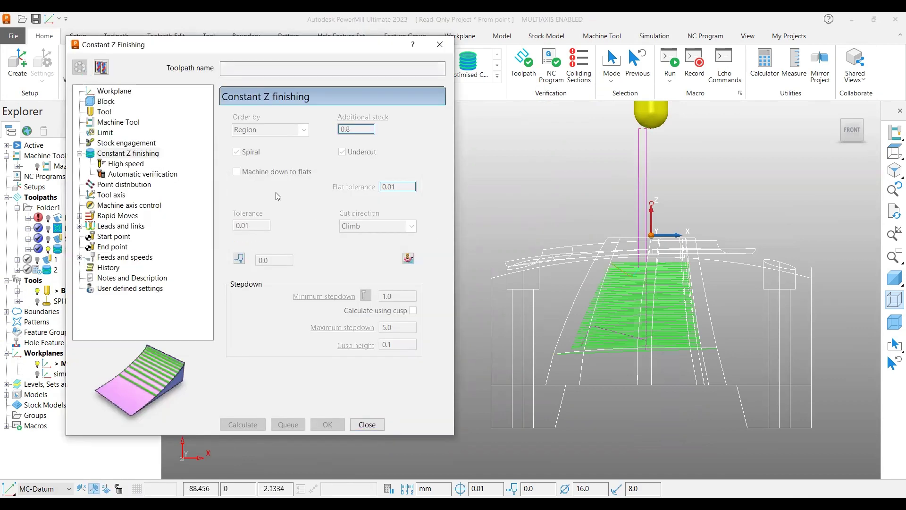
pyautogui.click(186, 121)
# - Display toolpath 1 together with the Constant Z finishing toolpath and compare their passes on the hole
pyautogui.scroll(3, 655, 297)
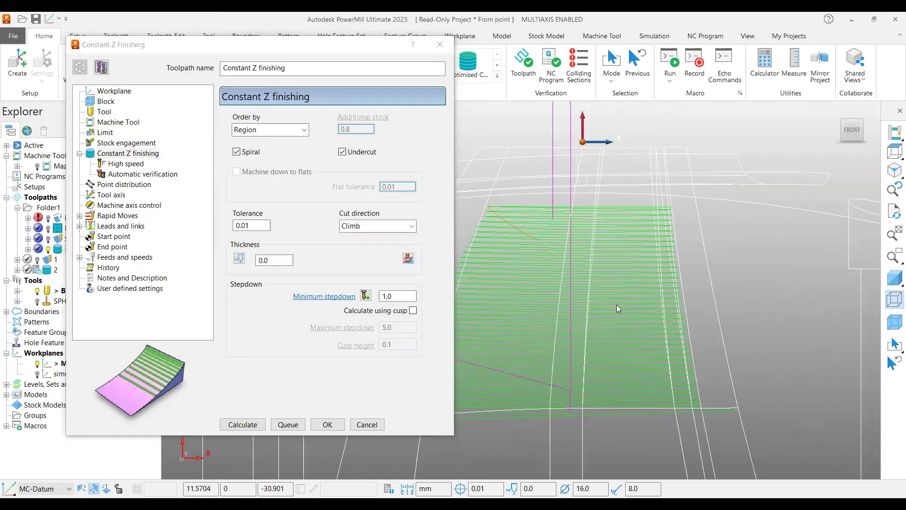
pyautogui.keyDown('shift'); pyautogui.moveTo(572, 301); pyautogui.dragTo(691, 286, button='middle'); pyautogui.keyUp('shift')
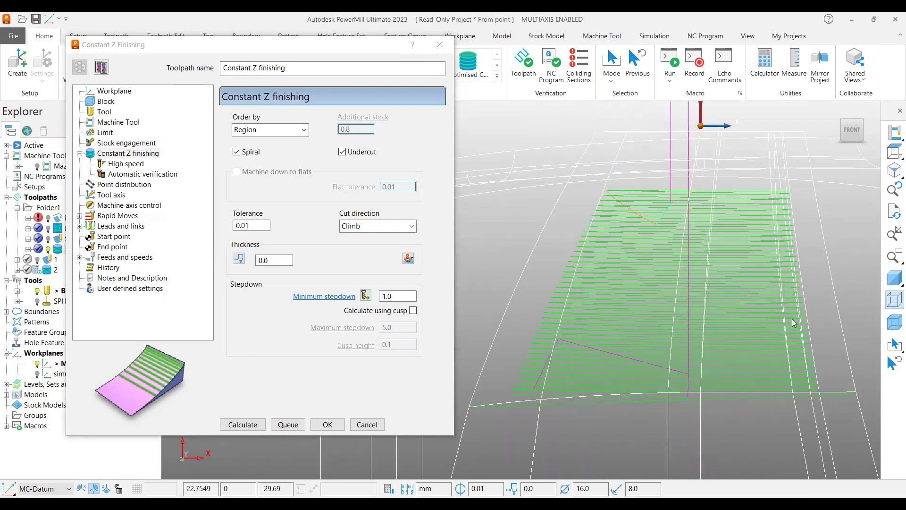
pyautogui.click(39, 261)
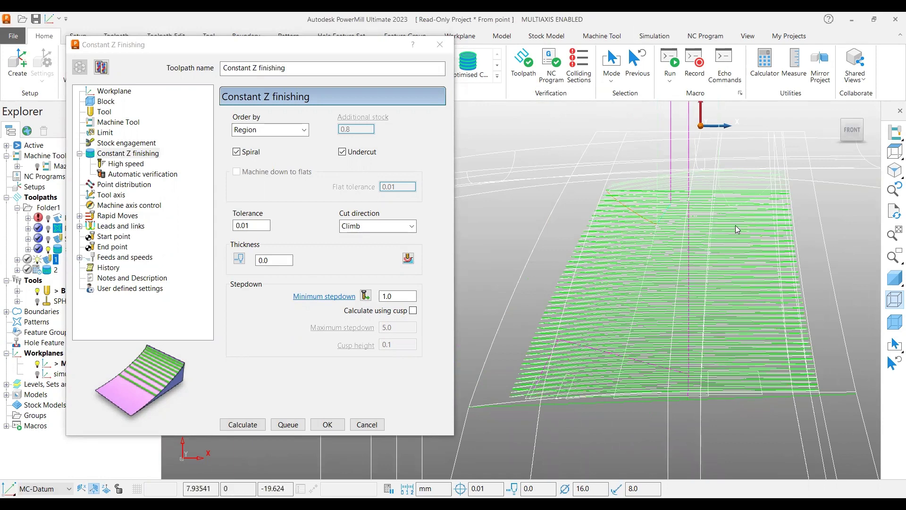
pyautogui.moveTo(735, 225); pyautogui.dragTo(767, 161, button='middle')
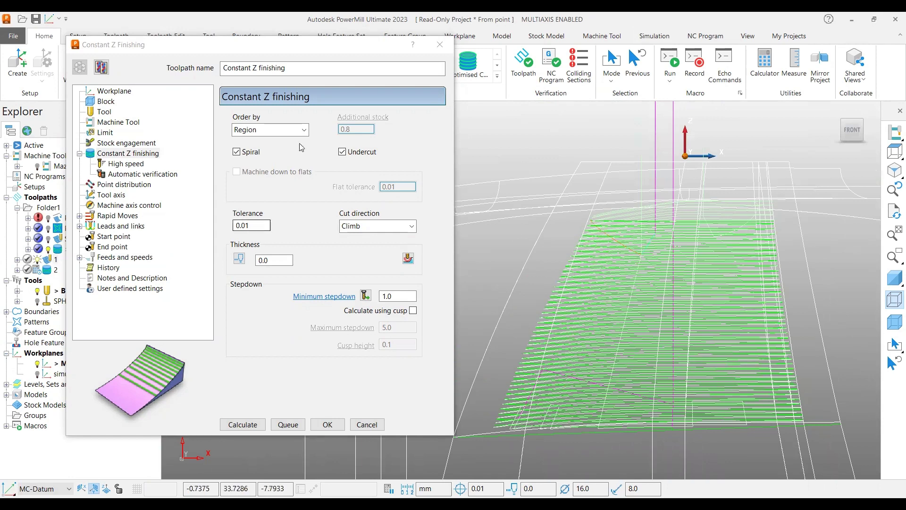
# - Check the minimum stepdown of the Constant Z finishing toolpath and review its tool axis settings
pyautogui.click(401, 293)
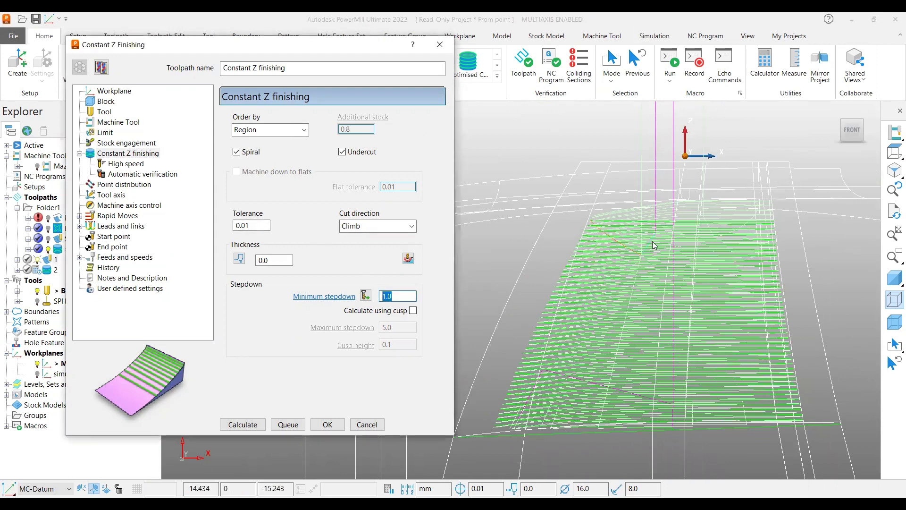
pyautogui.scroll(-3, 661, 248)
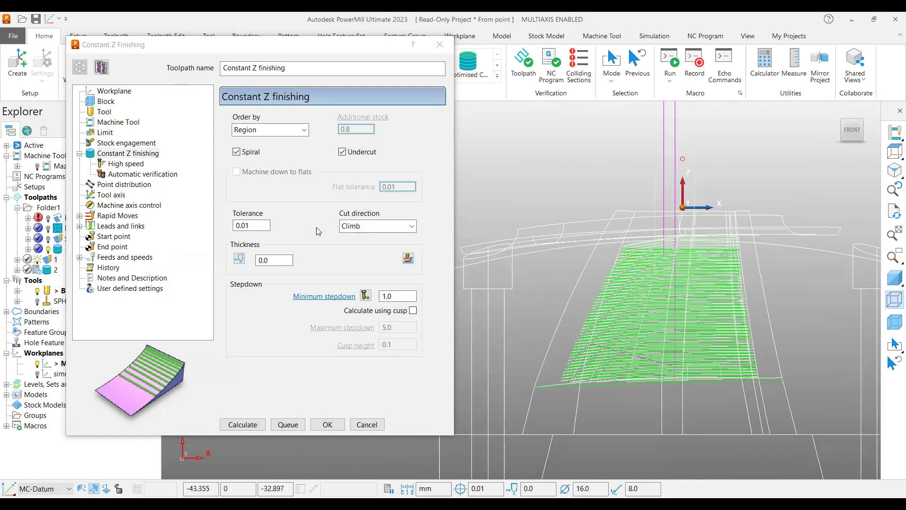
pyautogui.click(115, 194)
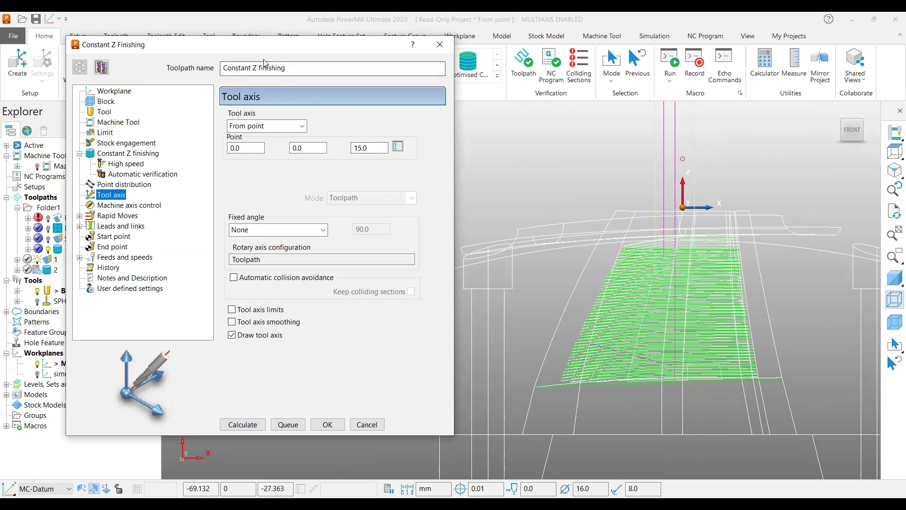
# - Hide toolpath 1, simulate the Constant Z finishing toolpath from its start and pause it partway
pyautogui.press('Escape')
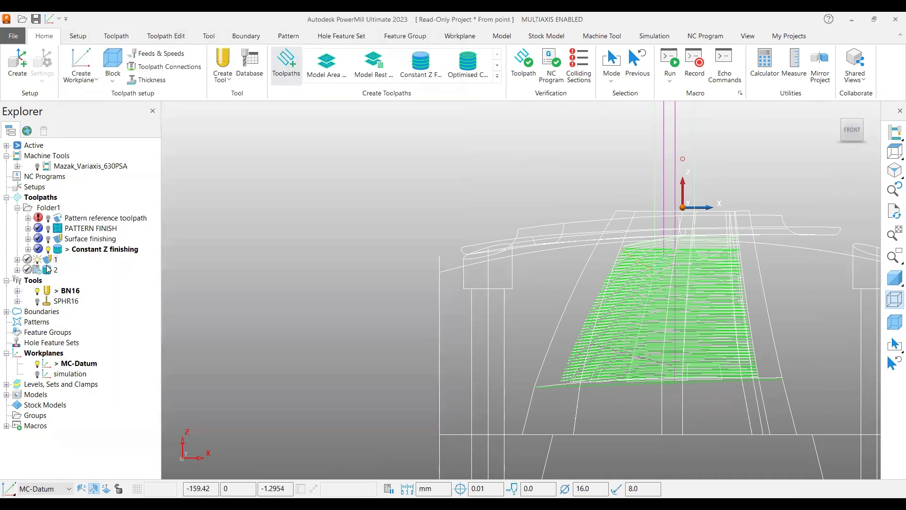
pyautogui.click(39, 260)
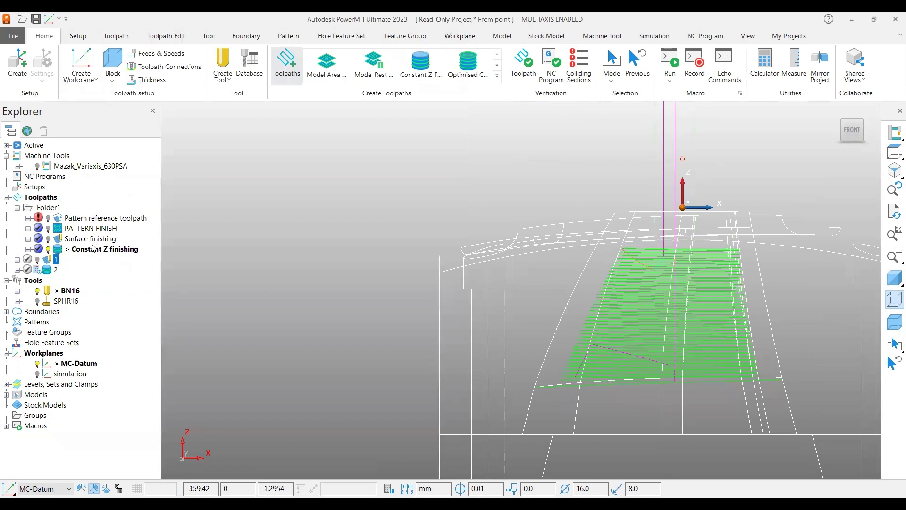
pyautogui.click(94, 250)
pyautogui.rightClick(94, 249)
pyautogui.click(123, 137)
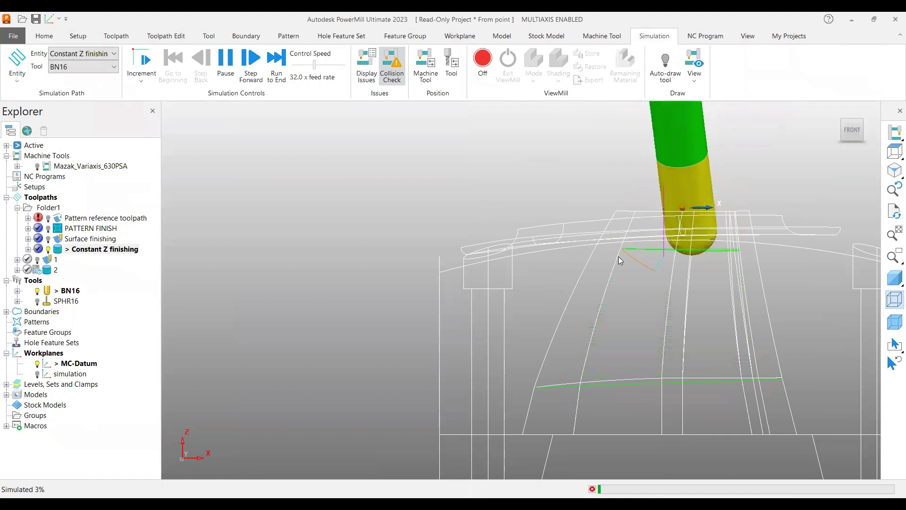
pyautogui.keyDown('shift'); pyautogui.moveTo(614, 268); pyautogui.dragTo(477, 293, button='middle'); pyautogui.keyUp('shift')
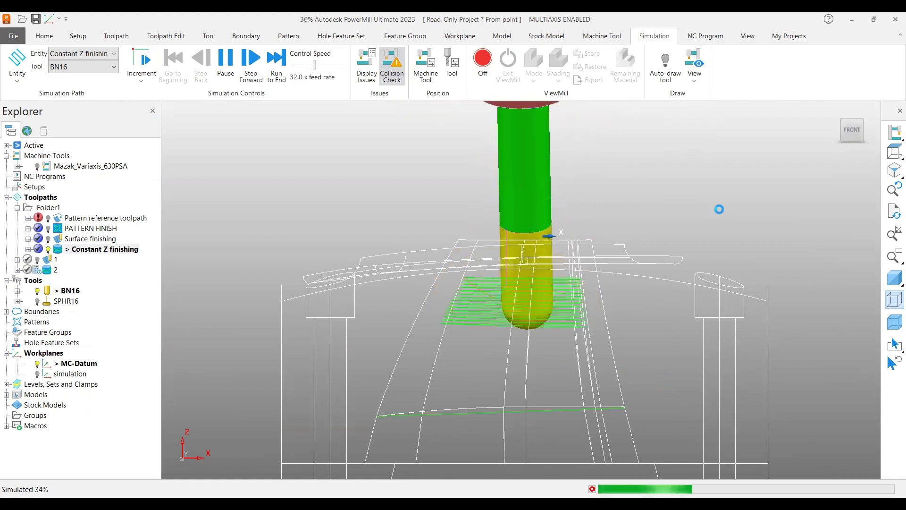
pyautogui.click(225, 61)
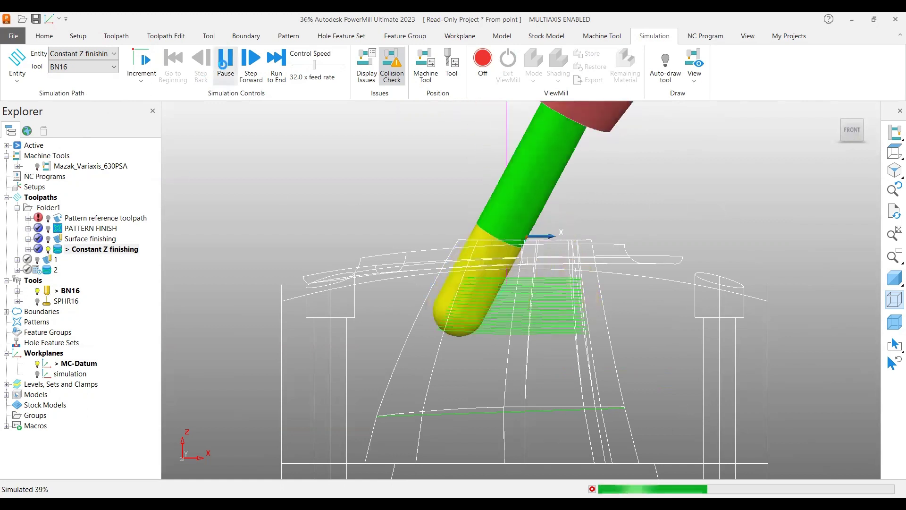
# - Activate and display the Mazak_Variaxis_630PSA machine tool and shade the model to inspect the part on its table
pyautogui.doubleClick(48, 166)
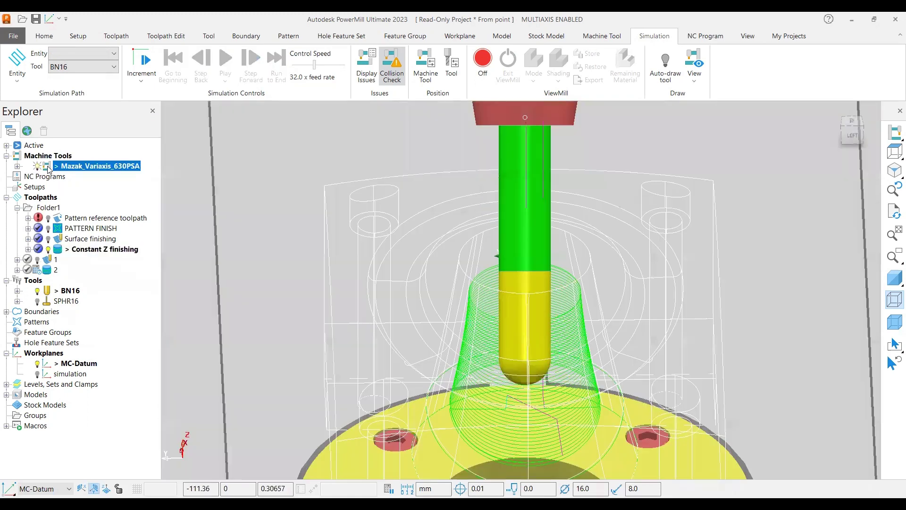
pyautogui.scroll(-3, 493, 250)
pyautogui.scroll(-4, 502, 316)
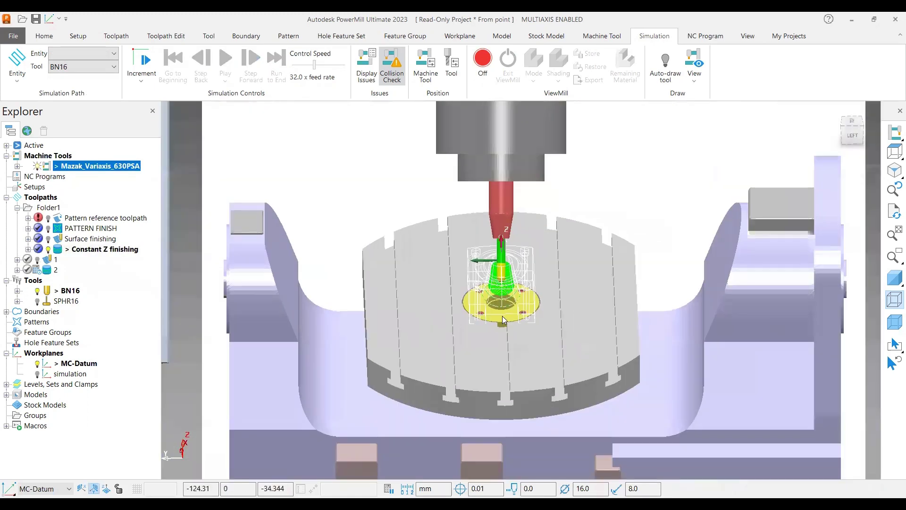
pyautogui.moveTo(518, 325); pyautogui.dragTo(567, 310, button='middle')
pyautogui.scroll(2, 533, 305)
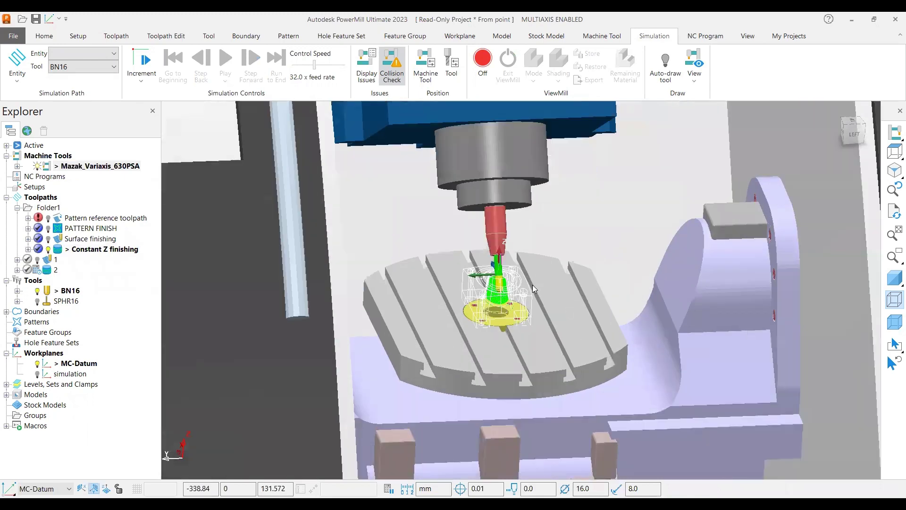
pyautogui.scroll(3, 510, 304)
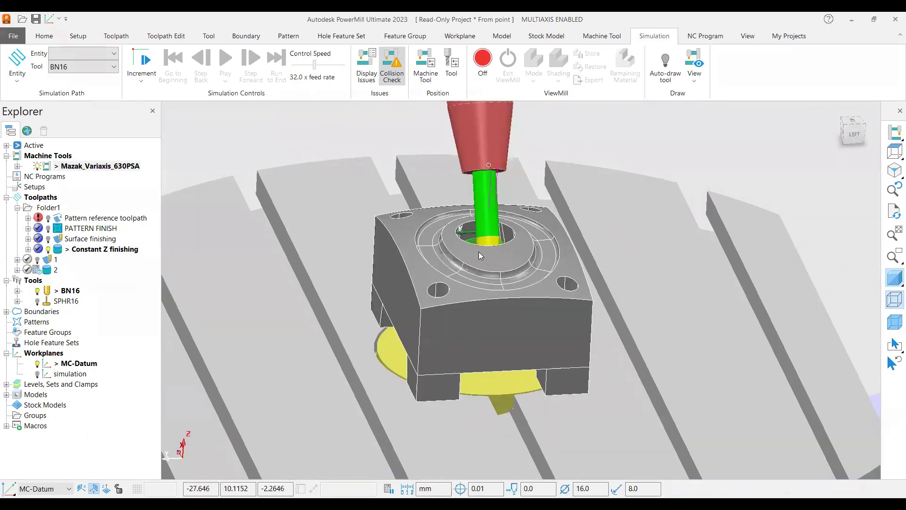
pyautogui.scroll(-2, 485, 304)
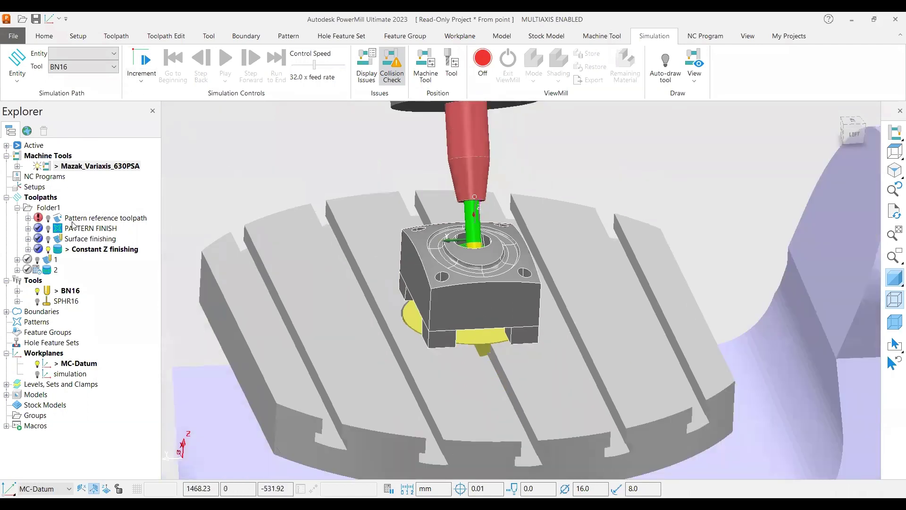
# - Run the Constant Z finishing simulation from its start with the whole machine tool in view
pyautogui.click(74, 251)
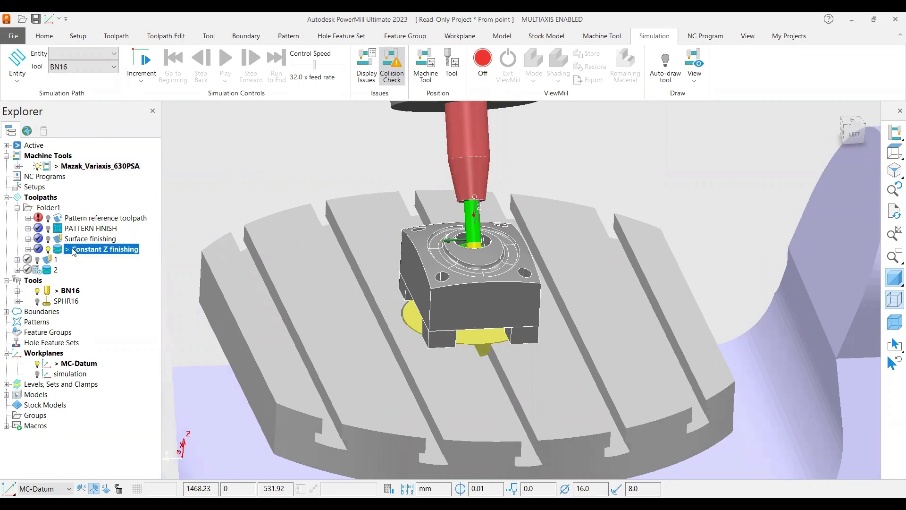
pyautogui.rightClick(73, 251)
pyautogui.click(126, 123)
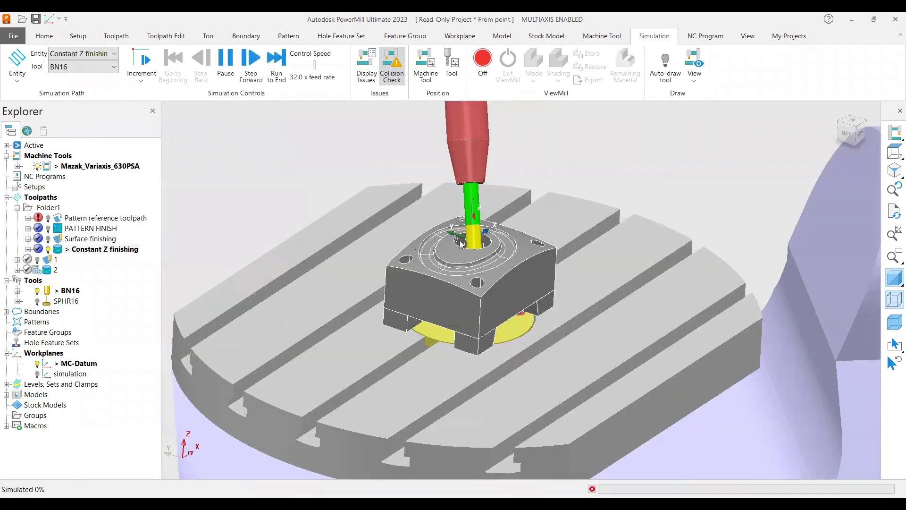
pyautogui.scroll(-4, 461, 244)
pyautogui.moveTo(461, 244); pyautogui.dragTo(644, 316, button='middle')
pyautogui.scroll(-3, 478, 270)
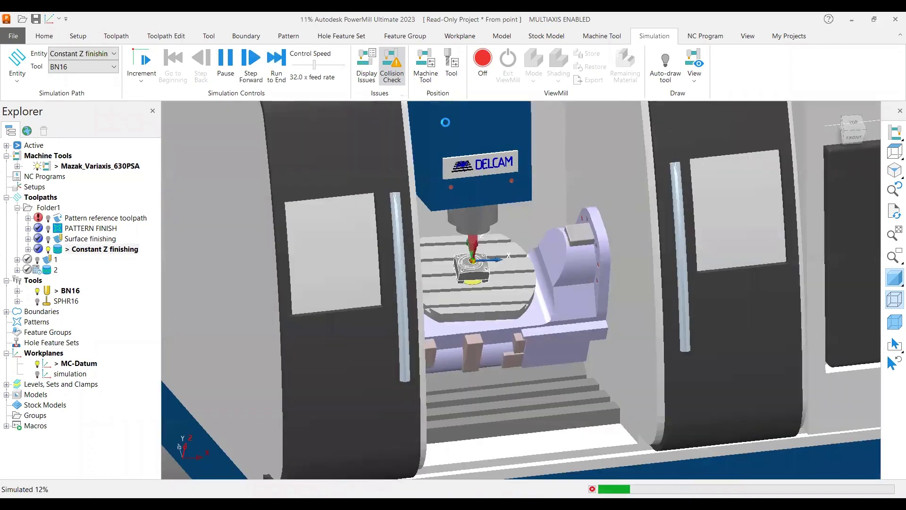
# - Show the machine tool's axis positions and resume the simulation to monitor the axis travel
pyautogui.click(421, 67)
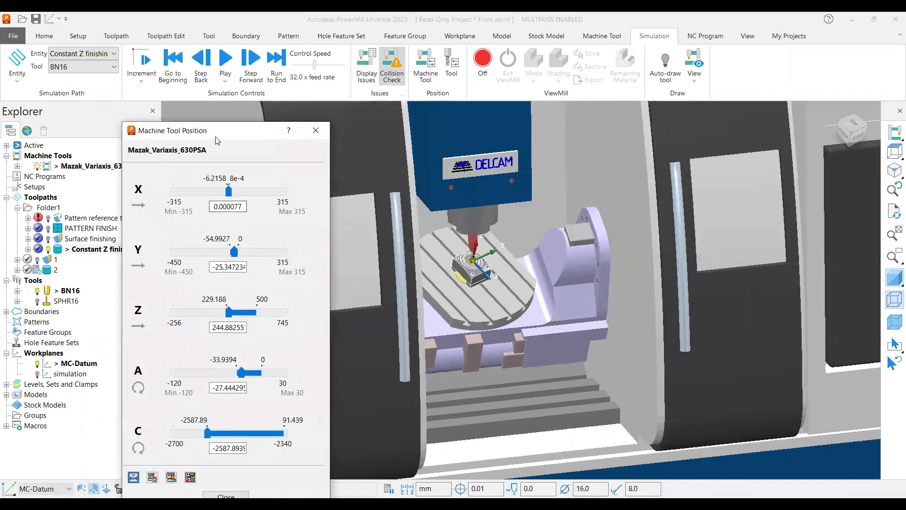
pyautogui.click(225, 61)
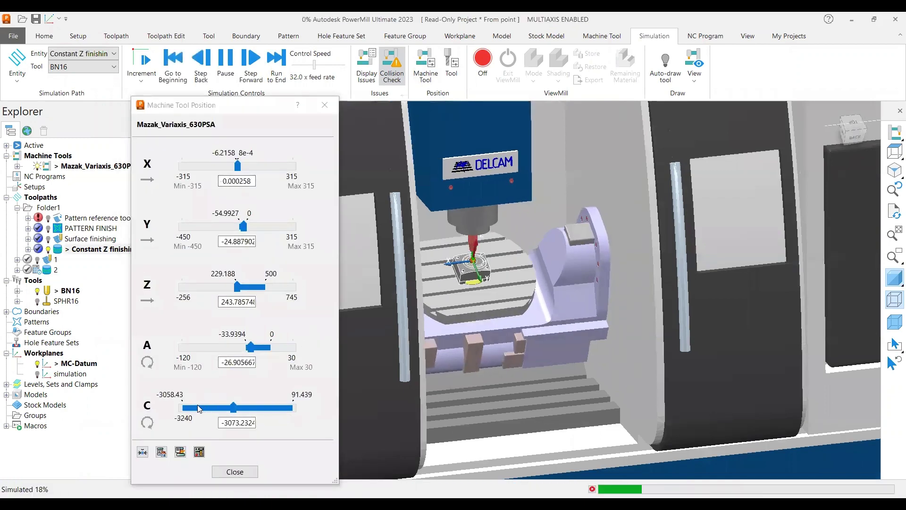